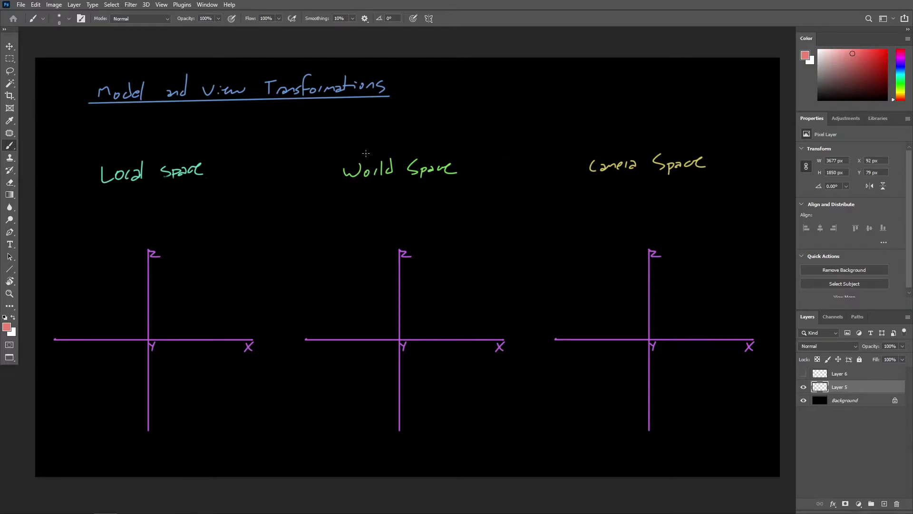
pyautogui.moveTo(399, 140)
pyautogui.mouseDown()
pyautogui.moveTo(377, 198)
pyautogui.moveTo(330, 154)
pyautogui.mouseUp()
pyautogui.hotkey('ctrl', 'z')
pyautogui.moveTo(126, 143)
pyautogui.mouseDown()
pyautogui.moveTo(206, 206)
pyautogui.moveTo(135, 142)
pyautogui.mouseUp()
pyautogui.hotkey('ctrl', 'z')
pyautogui.moveTo(594, 190); pyautogui.dragTo(691, 195)
pyautogui.hotkey('ctrl', 'z')
# - Underline the Local Space and World Space headings in red and draw a block arrow pointing from Local Space to World Space
pyautogui.keyDown('alt'); pyautogui.scroll(-1, 482, 175); pyautogui.keyUp('alt')
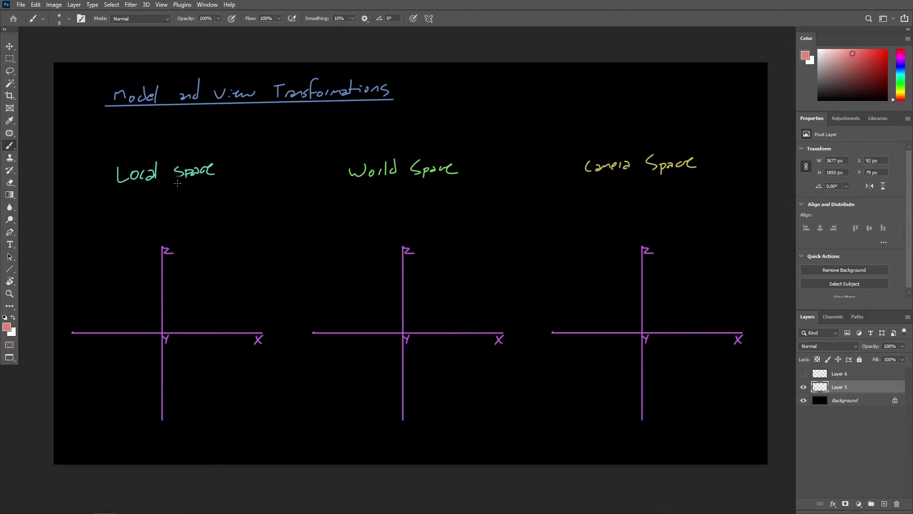
pyautogui.moveTo(111, 198); pyautogui.dragTo(248, 179)
pyautogui.moveTo(351, 188); pyautogui.dragTo(482, 185)
pyautogui.moveTo(272, 187)
pyautogui.mouseDown()
pyautogui.moveTo(273, 170)
pyautogui.moveTo(304, 170)
pyautogui.moveTo(289, 205)
pyautogui.moveTo(293, 193)
pyautogui.moveTo(271, 190)
pyautogui.moveTo(292, 191)
pyautogui.moveTo(289, 203)
pyautogui.moveTo(332, 184)
pyautogui.mouseUp()
# - Draw a red square centred on the Local Space axes by placing four corner points and joining them with straight lines
pyautogui.keyDown('alt'); pyautogui.scroll(2, 272, 212); pyautogui.keyUp('alt')
pyautogui.keyDown('alt'); pyautogui.scroll(2, 271, 224); pyautogui.keyUp('alt')
pyautogui.moveTo(271, 224); pyautogui.dragTo(312, 169)
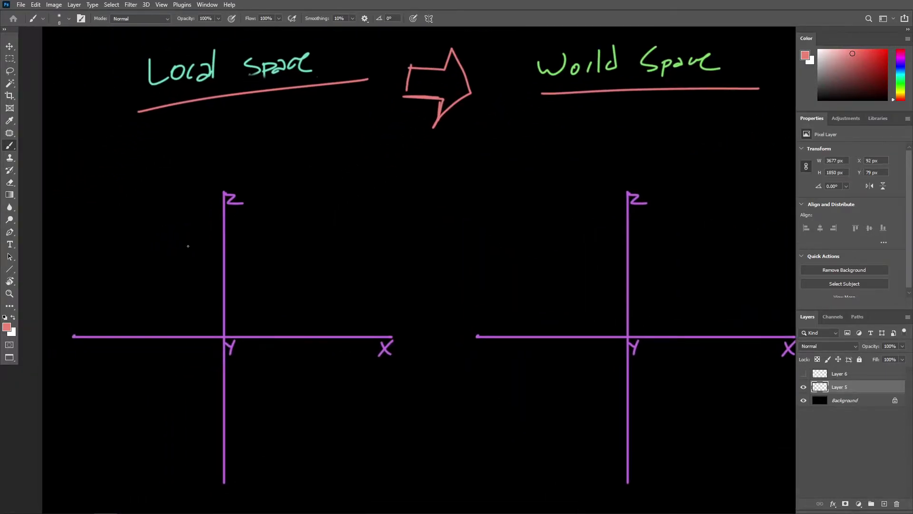
pyautogui.moveTo(162, 264); pyautogui.dragTo(162, 266)
pyautogui.moveTo(292, 266); pyautogui.dragTo(291, 267)
pyautogui.moveTo(288, 394); pyautogui.dragTo(289, 397)
pyautogui.moveTo(154, 399); pyautogui.dragTo(156, 400)
pyautogui.click(162, 266)
pyautogui.keyDown('shift'); pyautogui.click(291, 266); pyautogui.keyUp('shift')
pyautogui.keyDown('shift'); pyautogui.click(288, 396); pyautogui.keyUp('shift')
pyautogui.keyDown('shift'); pyautogui.click(156, 400); pyautogui.keyUp('shift')
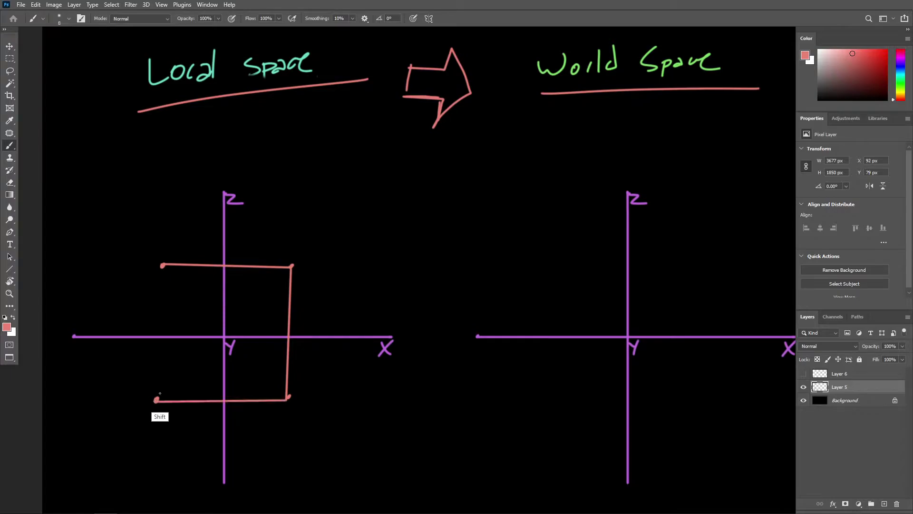
pyautogui.keyDown('shift'); pyautogui.click(163, 265); pyautogui.keyUp('shift')
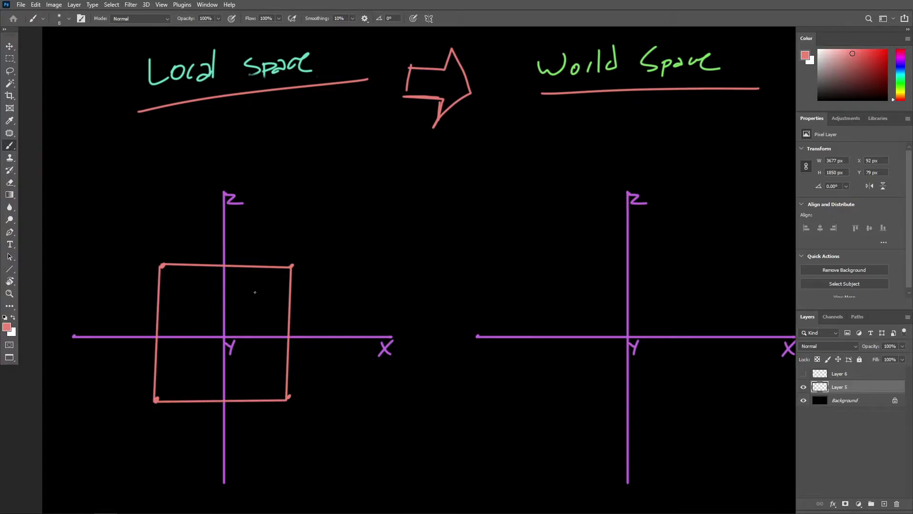
# - Mark the origin of the Local Space axes with a red dot and add a second underline beneath the Local Space heading
pyautogui.moveTo(255, 295); pyautogui.dragTo(244, 283)
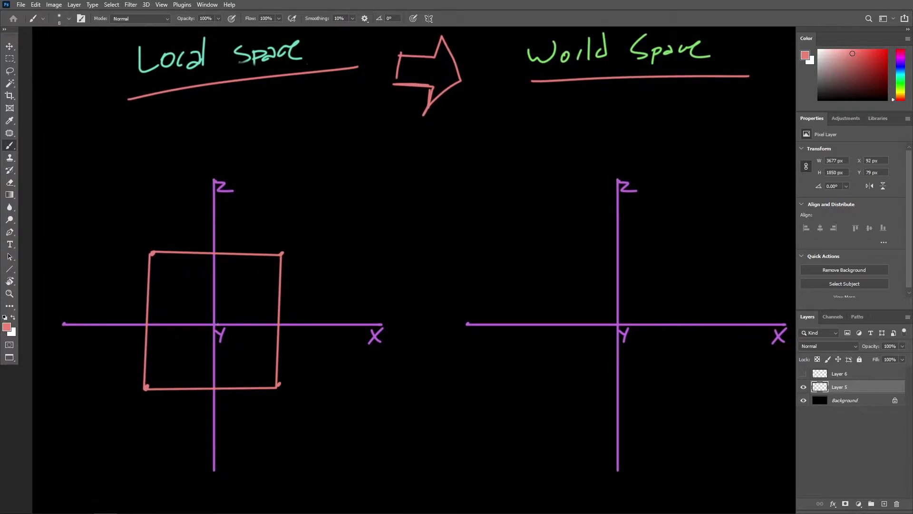
pyautogui.moveTo(212, 324); pyautogui.dragTo(212, 327)
pyautogui.moveTo(274, 151); pyautogui.dragTo(278, 167)
pyautogui.moveTo(152, 112); pyautogui.dragTo(325, 81)
pyautogui.scroll(-1, 278, 196)
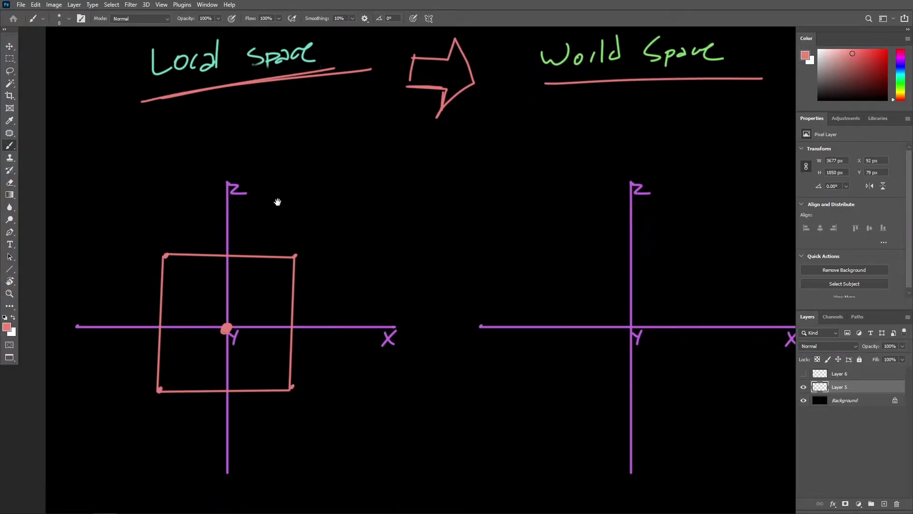
# - Circle each of the four corners of the Local Space square in red
pyautogui.moveTo(295, 248)
pyautogui.mouseDown()
pyautogui.moveTo(285, 266)
pyautogui.moveTo(296, 249)
pyautogui.mouseUp()
pyautogui.moveTo(165, 242); pyautogui.dragTo(162, 262)
pyautogui.moveTo(155, 378)
pyautogui.mouseDown()
pyautogui.moveTo(150, 397)
pyautogui.moveTo(163, 380)
pyautogui.mouseUp()
pyautogui.moveTo(287, 379)
pyautogui.mouseDown()
pyautogui.moveTo(300, 399)
pyautogui.moveTo(284, 378)
pyautogui.mouseUp()
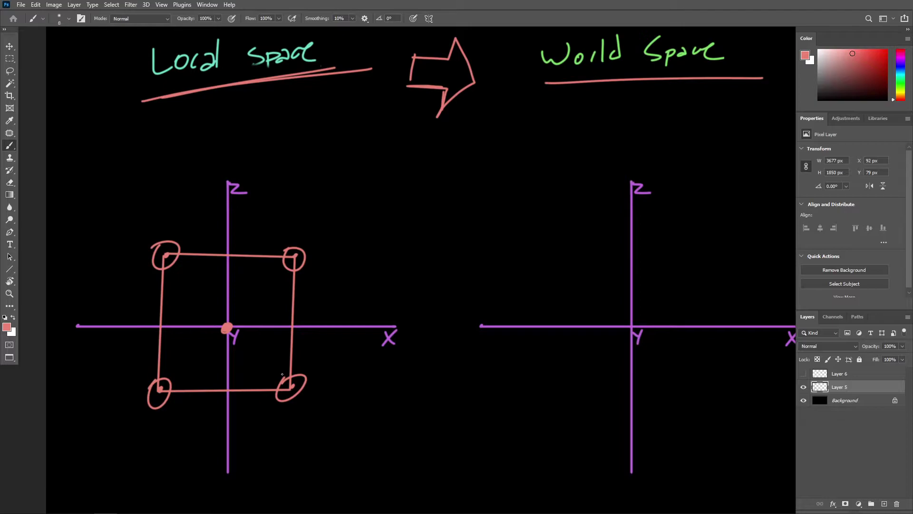
pyautogui.moveTo(287, 269)
pyautogui.mouseDown()
pyautogui.moveTo(242, 309)
pyautogui.moveTo(252, 312)
pyautogui.mouseUp()
pyautogui.hotkey('ctrl', 'z')
pyautogui.hotkey('ctrl', 'z')
pyautogui.keyDown('alt'); pyautogui.scroll(-2, 371, 228); pyautogui.keyUp('alt')
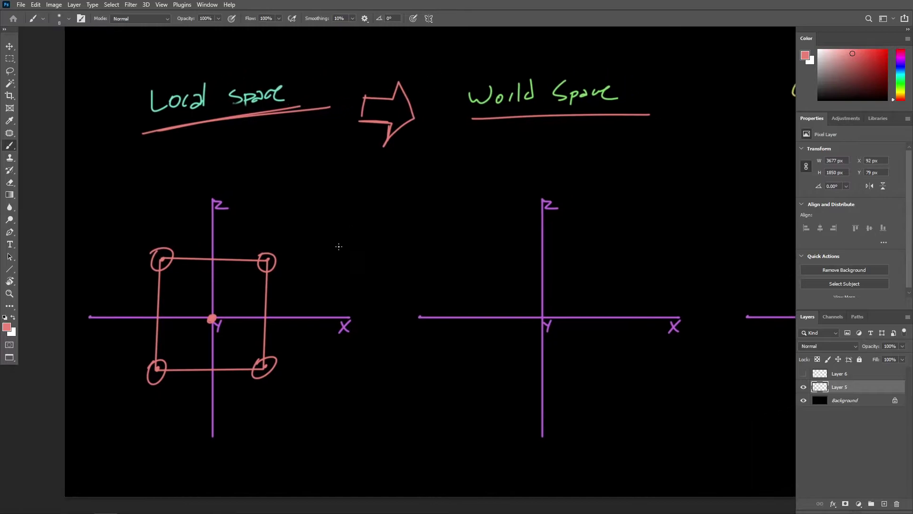
pyautogui.moveTo(389, 236); pyautogui.dragTo(351, 228)
pyautogui.moveTo(418, 188); pyautogui.dragTo(399, 192)
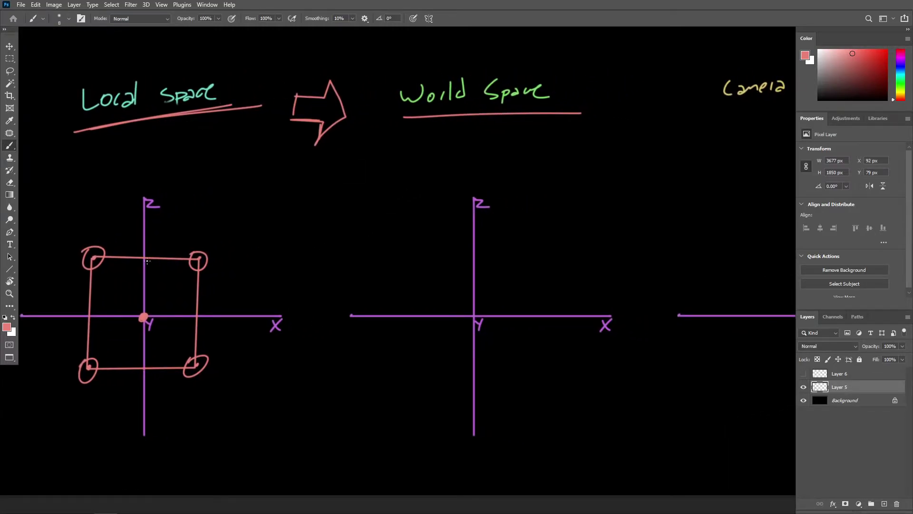
pyautogui.moveTo(98, 245)
pyautogui.mouseDown()
pyautogui.moveTo(49, 273)
pyautogui.moveTo(86, 236)
pyautogui.mouseUp()
pyautogui.hotkey('ctrl', 'z')
pyautogui.moveTo(278, 202); pyautogui.dragTo(285, 194)
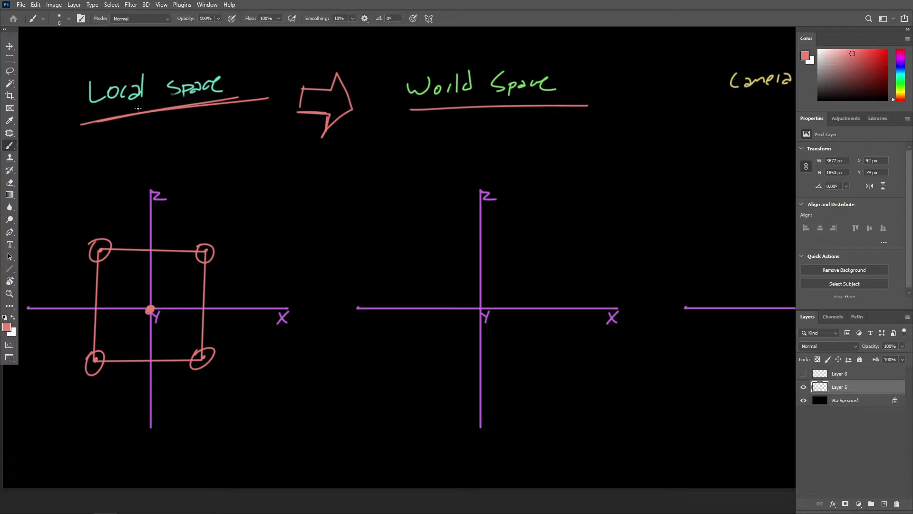
pyautogui.hscroll(1, 242, 147)
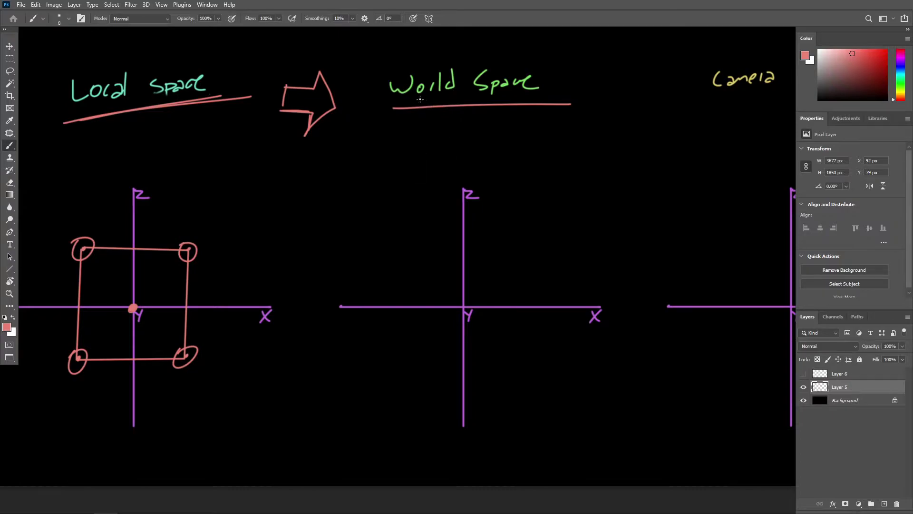
pyautogui.moveTo(403, 101)
pyautogui.mouseDown()
pyautogui.moveTo(429, 100)
pyautogui.moveTo(489, 121)
pyautogui.mouseUp()
pyautogui.hotkey('ctrl', 'z')
pyautogui.hotkey('ctrl', 'z')
pyautogui.scroll(-1, 480, 162)
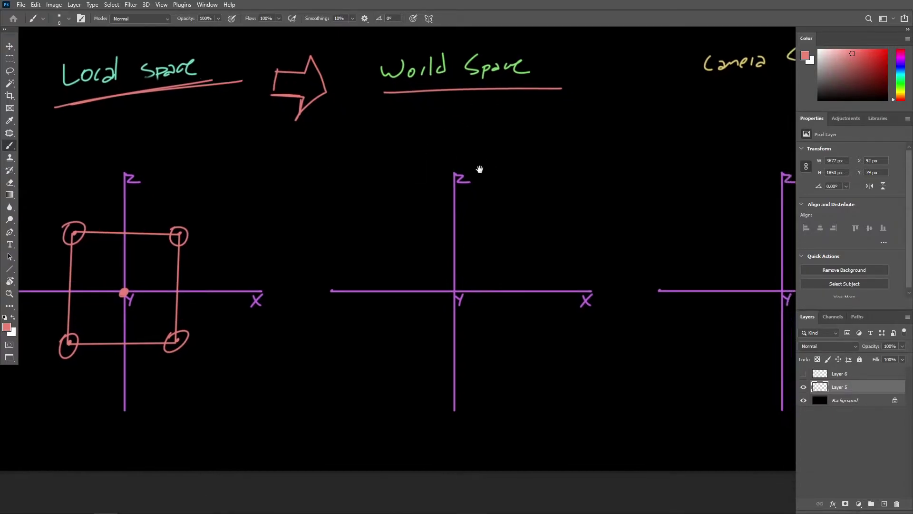
pyautogui.scroll(1, 444, 93)
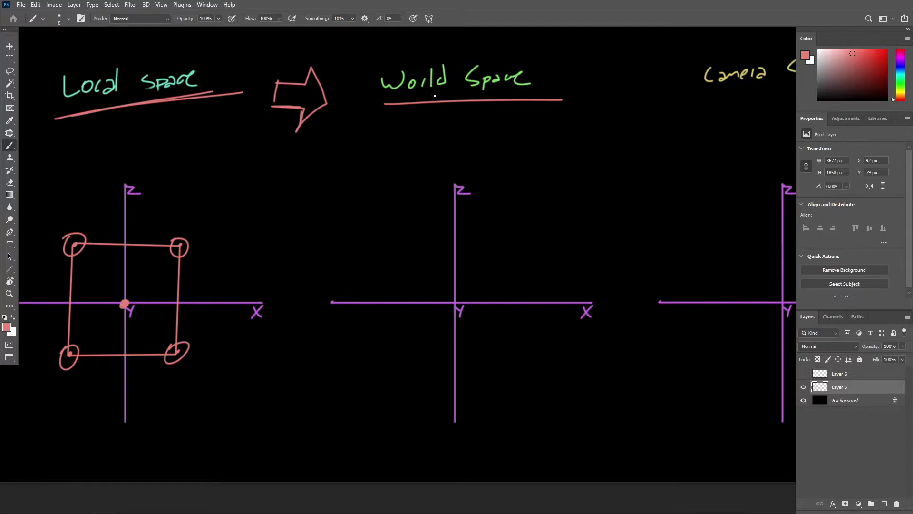
pyautogui.moveTo(419, 99)
pyautogui.mouseDown()
pyautogui.moveTo(489, 92)
pyautogui.moveTo(472, 106)
pyautogui.moveTo(484, 118)
pyautogui.mouseUp()
pyautogui.hotkey('ctrl', 'z')
# - Draw a small red square around a centre dot in the positive X, positive Z quadrant of the World Space axes
pyautogui.moveTo(472, 165); pyautogui.dragTo(466, 161)
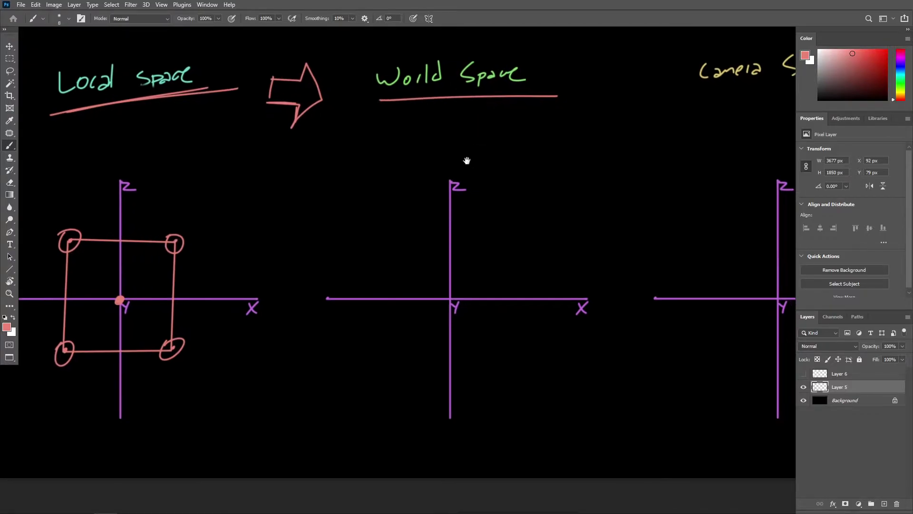
pyautogui.click(512, 229)
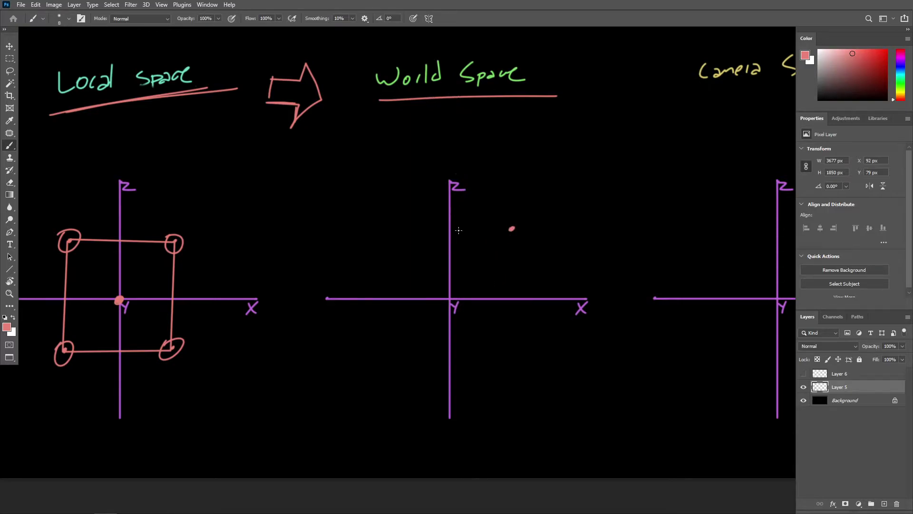
pyautogui.keyDown('alt'); pyautogui.scroll(3, 525, 219); pyautogui.keyUp('alt')
pyautogui.moveTo(486, 217)
pyautogui.mouseDown()
pyautogui.moveTo(488, 269)
pyautogui.moveTo(543, 270)
pyautogui.moveTo(545, 213)
pyautogui.moveTo(486, 216)
pyautogui.mouseUp()
pyautogui.keyDown('alt'); pyautogui.scroll(-3, 499, 223); pyautogui.keyUp('alt')
pyautogui.keyDown('alt'); pyautogui.scroll(1, 491, 230); pyautogui.keyUp('alt')
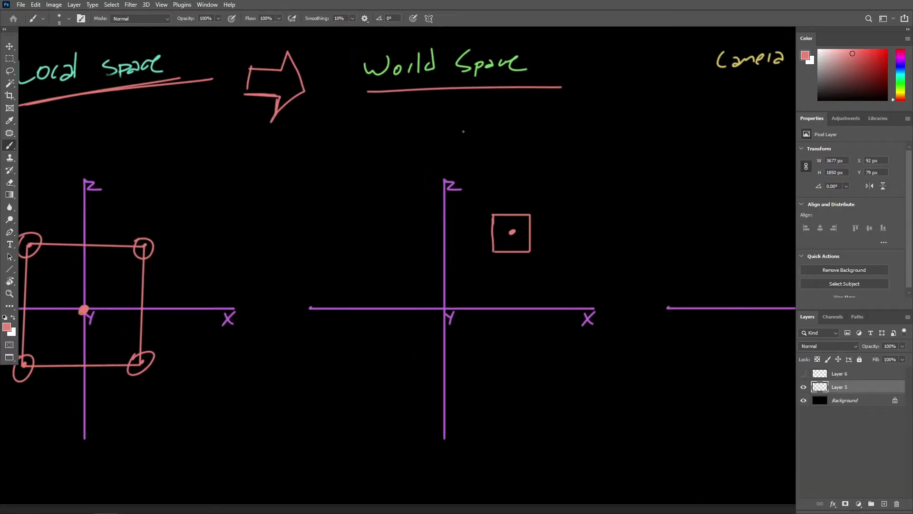
# - Emphasize the World Space heading with a second red underline and a zigzag scribble beneath it
pyautogui.moveTo(431, 154); pyautogui.dragTo(445, 164)
pyautogui.moveTo(398, 92)
pyautogui.mouseDown()
pyautogui.moveTo(443, 100)
pyautogui.moveTo(464, 118)
pyautogui.mouseUp()
pyautogui.scroll(-1, 484, 148)
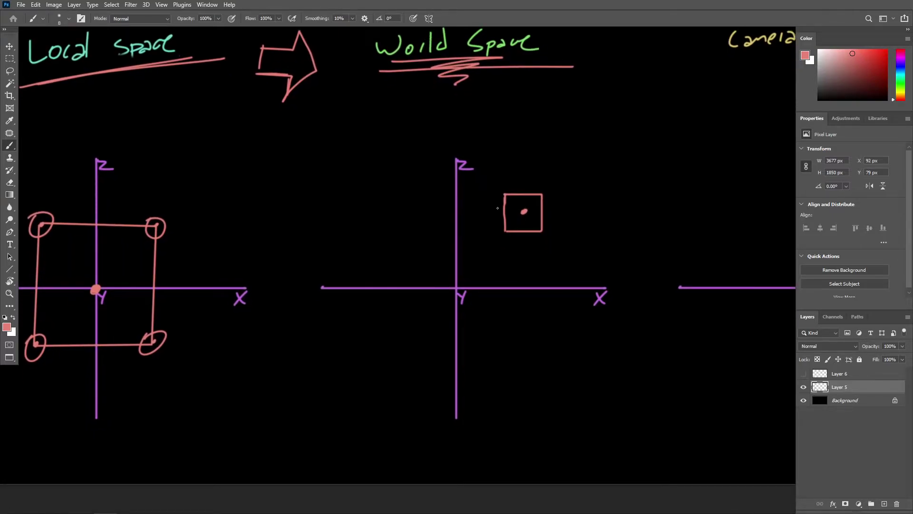
pyautogui.scroll(1, 456, 212)
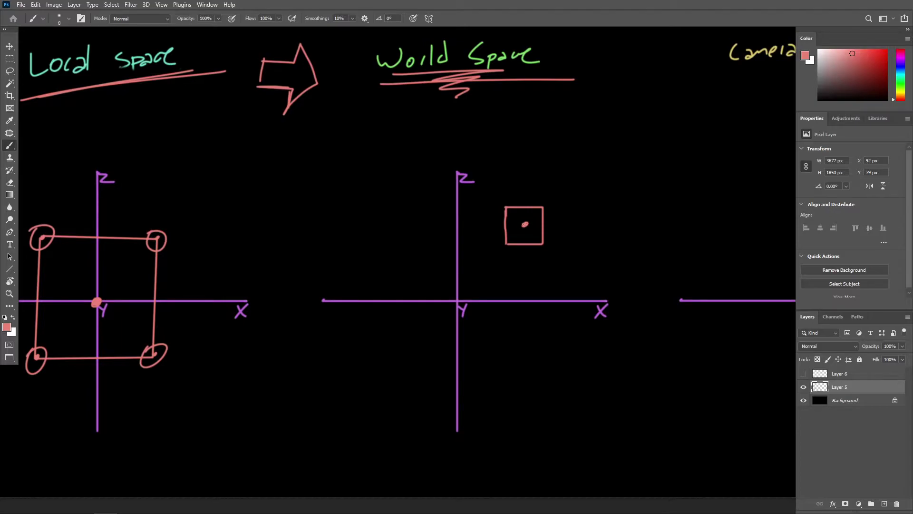
pyautogui.moveTo(527, 227)
pyautogui.keyDown('ctrl'); pyautogui.mouseDown()
pyautogui.moveTo(540, 230)
pyautogui.moveTo(512, 221)
pyautogui.moveTo(512, 239)
pyautogui.moveTo(454, 296)
pyautogui.mouseUp(); pyautogui.keyUp('ctrl')
pyautogui.hotkey('ctrl', 'z')
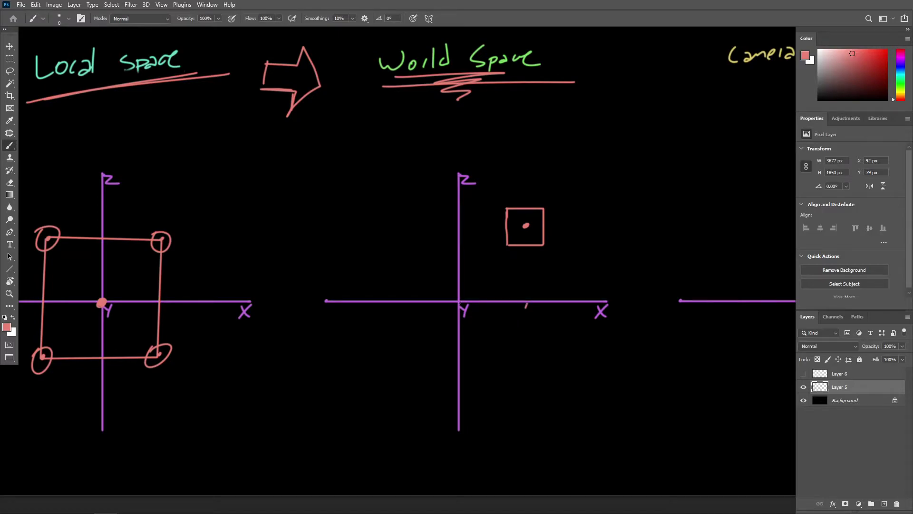
pyautogui.moveTo(460, 302); pyautogui.dragTo(457, 301)
pyautogui.moveTo(452, 222); pyautogui.dragTo(467, 222)
pyautogui.moveTo(459, 301)
pyautogui.mouseDown()
pyautogui.moveTo(526, 223)
pyautogui.moveTo(523, 236)
pyautogui.mouseUp()
pyautogui.hotkey('ctrl', 'z')
pyautogui.hotkey('ctrl', 'z')
pyautogui.hotkey('ctrl', 'z')
pyautogui.hotkey('ctrl', 'z')
pyautogui.hotkey('ctrl', 'z')
pyautogui.hotkey('ctrl', 'z')
pyautogui.scroll(-1, 550, 216)
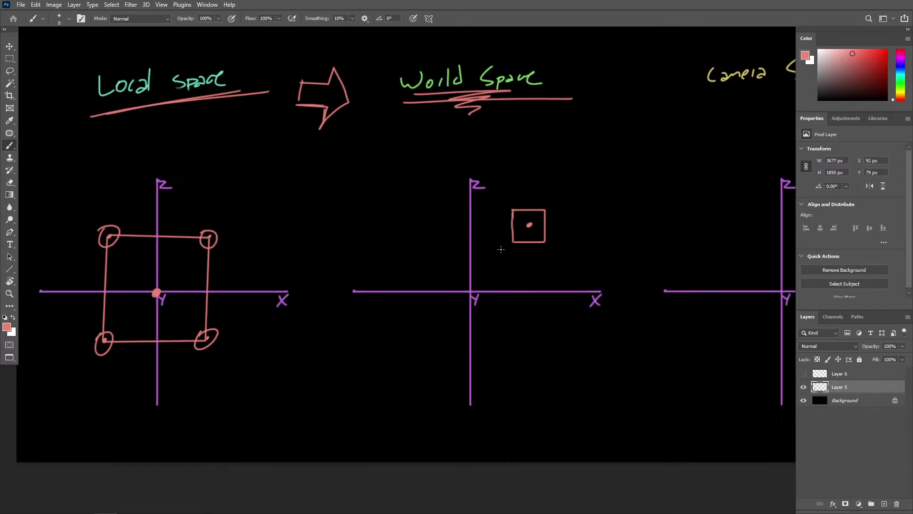
pyautogui.moveTo(474, 278); pyautogui.dragTo(455, 290)
pyautogui.hotkey('ctrl', 'z')
pyautogui.scroll(2, 506, 241)
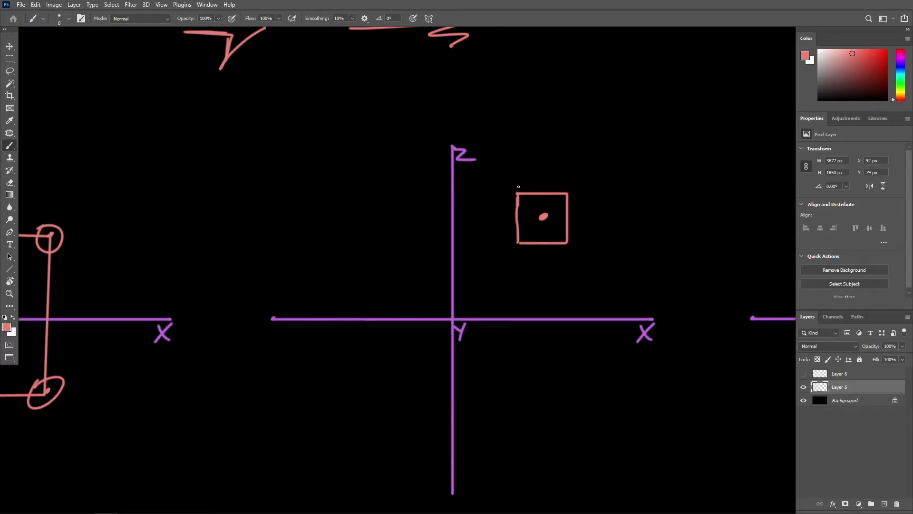
pyautogui.moveTo(513, 186); pyautogui.dragTo(509, 195)
pyautogui.moveTo(567, 187); pyautogui.dragTo(562, 188)
pyautogui.moveTo(521, 234); pyautogui.dragTo(512, 240)
pyautogui.moveTo(569, 236); pyautogui.dragTo(565, 235)
pyautogui.hotkey('ctrl', 'z')
pyautogui.hotkey('ctrl', 'z')
pyautogui.hotkey('ctrl', 'z')
pyautogui.hotkey('ctrl', 'z')
pyautogui.hotkey('ctrl', 'z')
pyautogui.hotkey('ctrl', 'z')
pyautogui.keyDown('ctrl'); pyautogui.moveTo(513, 194); pyautogui.dragTo(470, 238); pyautogui.keyUp('ctrl')
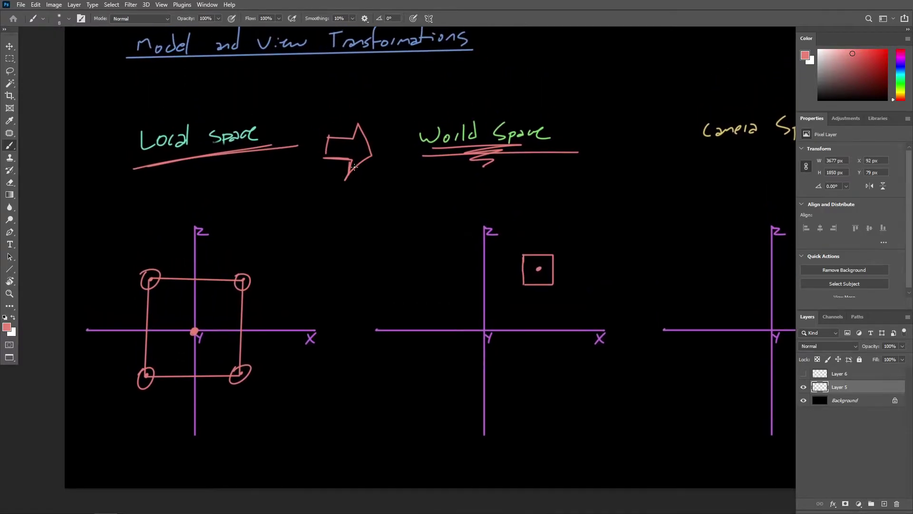
pyautogui.moveTo(314, 169)
pyautogui.mouseDown()
pyautogui.moveTo(352, 192)
pyautogui.moveTo(348, 213)
pyautogui.moveTo(375, 218)
pyautogui.mouseUp()
pyautogui.hotkey('ctrl', 'z')
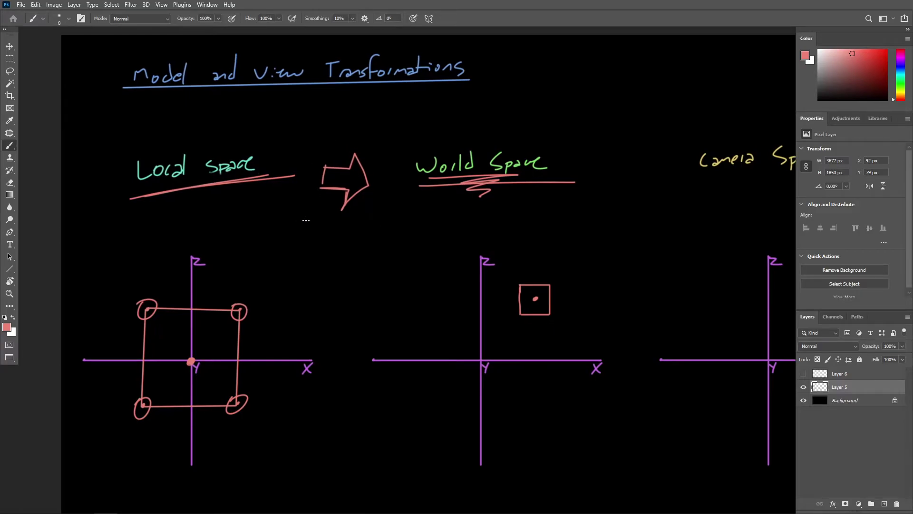
# - Handwrite "Model transformation" below the arrow between Local Space and World Space, then free-transform the lettering and deselect it
pyautogui.moveTo(290, 238)
pyautogui.mouseDown()
pyautogui.moveTo(296, 228)
pyautogui.moveTo(336, 225)
pyautogui.moveTo(350, 242)
pyautogui.moveTo(471, 232)
pyautogui.moveTo(457, 247)
pyautogui.moveTo(271, 250)
pyautogui.moveTo(447, 208)
pyautogui.moveTo(491, 242)
pyautogui.moveTo(406, 237)
pyautogui.moveTo(440, 220)
pyautogui.moveTo(418, 221)
pyautogui.moveTo(431, 216)
pyautogui.mouseUp()
pyautogui.press('l')
pyautogui.press('b')
pyautogui.hotkey('ctrl', 't')
pyautogui.press('Return')
pyautogui.hotkey('ctrl', 'd')
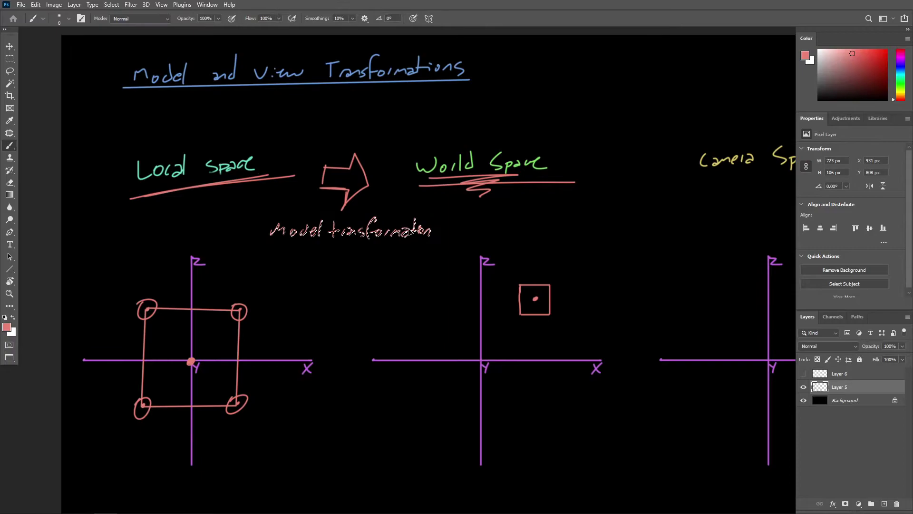
pyautogui.moveTo(492, 204)
pyautogui.mouseDown()
pyautogui.moveTo(429, 196)
pyautogui.moveTo(454, 191)
pyautogui.moveTo(427, 164)
pyautogui.mouseUp()
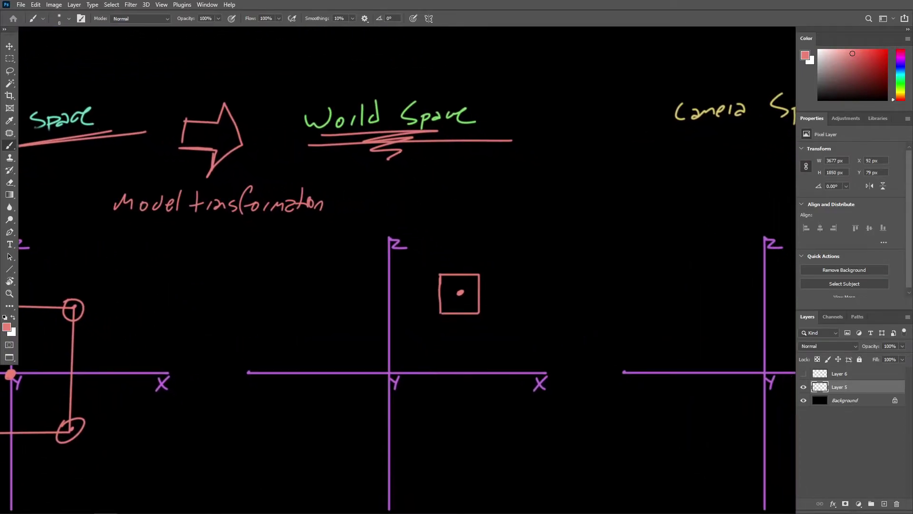
pyautogui.moveTo(430, 205); pyautogui.dragTo(436, 177)
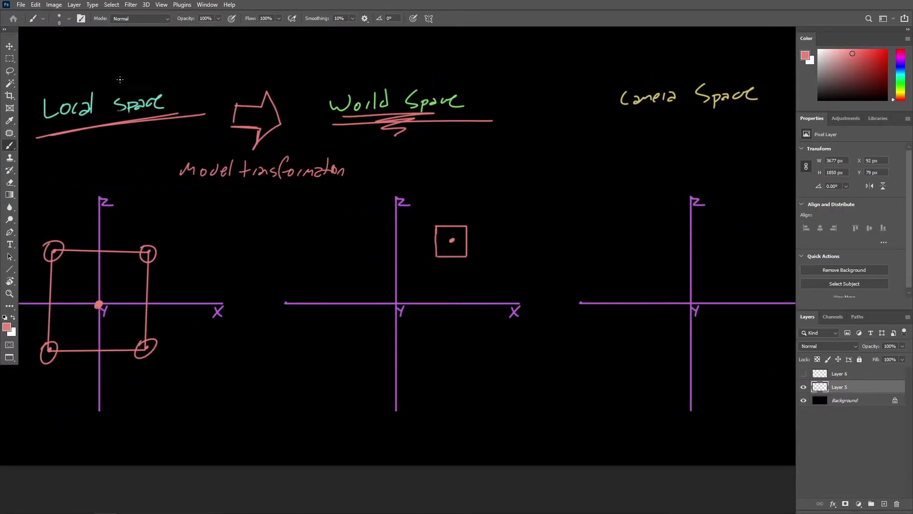
pyautogui.moveTo(100, 61)
pyautogui.mouseDown()
pyautogui.moveTo(150, 76)
pyautogui.moveTo(87, 66)
pyautogui.mouseUp()
pyautogui.hotkey('ctrl', 'z')
pyautogui.moveTo(435, 142); pyautogui.dragTo(335, 155)
pyautogui.moveTo(525, 126)
pyautogui.mouseDown()
pyautogui.moveTo(638, 123)
pyautogui.moveTo(597, 163)
pyautogui.mouseUp()
pyautogui.hotkey('ctrl', 'z')
pyautogui.moveTo(547, 129)
pyautogui.mouseDown()
pyautogui.moveTo(613, 125)
pyautogui.moveTo(599, 167)
pyautogui.mouseUp()
pyautogui.hotkey('ctrl', 'z')
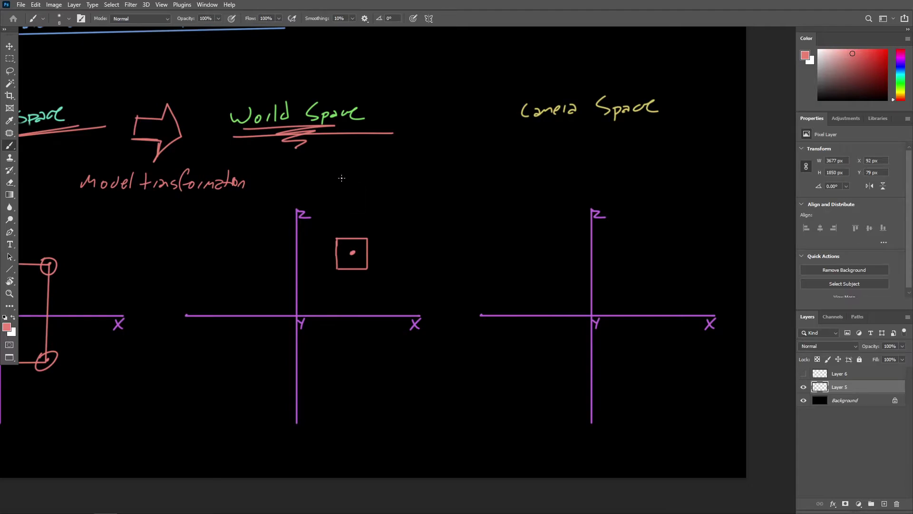
pyautogui.keyDown('ctrl'); pyautogui.moveTo(328, 188); pyautogui.dragTo(339, 213); pyautogui.keyUp('ctrl')
pyautogui.moveTo(255, 53)
pyautogui.mouseDown()
pyautogui.moveTo(328, 138)
pyautogui.moveTo(252, 50)
pyautogui.mouseUp()
pyautogui.hotkey('ctrl', 'z')
# - Draw a small red triangle with a dot at its lower corner, between the World Space origin and the small square
pyautogui.moveTo(317, 169); pyautogui.dragTo(348, 131)
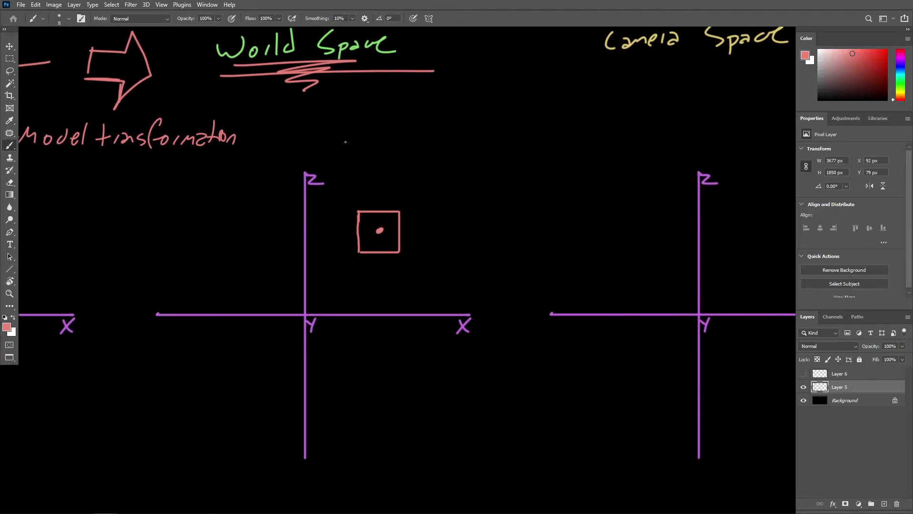
pyautogui.keyDown('alt'); pyautogui.scroll(2, 340, 257); pyautogui.keyUp('alt')
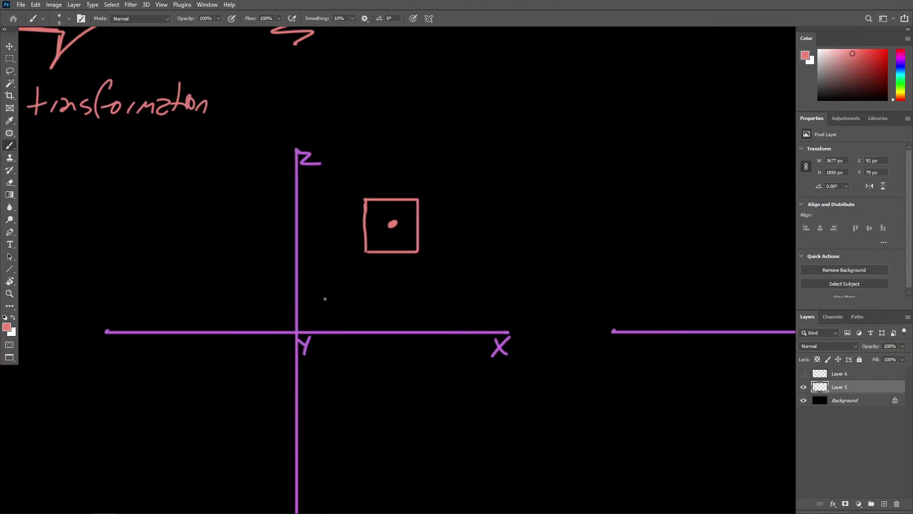
pyautogui.moveTo(369, 273)
pyautogui.keyDown('ctrl'); pyautogui.mouseDown()
pyautogui.moveTo(347, 282)
pyautogui.moveTo(362, 282)
pyautogui.mouseUp(); pyautogui.keyUp('ctrl')
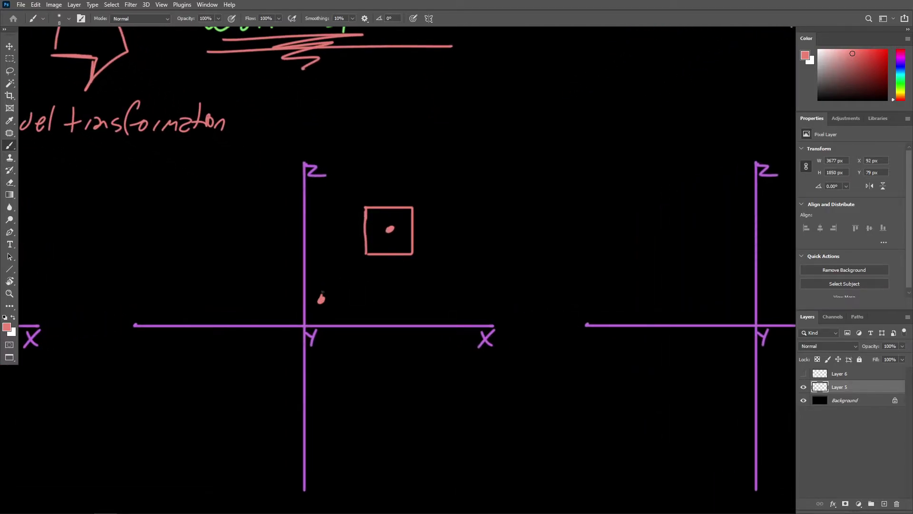
pyautogui.moveTo(325, 273)
pyautogui.mouseDown()
pyautogui.moveTo(320, 300)
pyautogui.moveTo(350, 300)
pyautogui.mouseUp()
pyautogui.moveTo(305, 325); pyautogui.dragTo(324, 299)
pyautogui.moveTo(324, 297); pyautogui.dragTo(324, 313)
pyautogui.hotkey('ctrl', 'z')
pyautogui.hotkey('ctrl', 'z')
pyautogui.hotkey('ctrl', 'z')
pyautogui.keyDown('ctrl'); pyautogui.moveTo(371, 288); pyautogui.dragTo(350, 295); pyautogui.keyUp('ctrl')
pyautogui.keyDown('ctrl'); pyautogui.moveTo(410, 232); pyautogui.dragTo(406, 236); pyautogui.keyUp('ctrl')
pyautogui.keyDown('ctrl'); pyautogui.scroll(2, 406, 236); pyautogui.keyUp('ctrl')
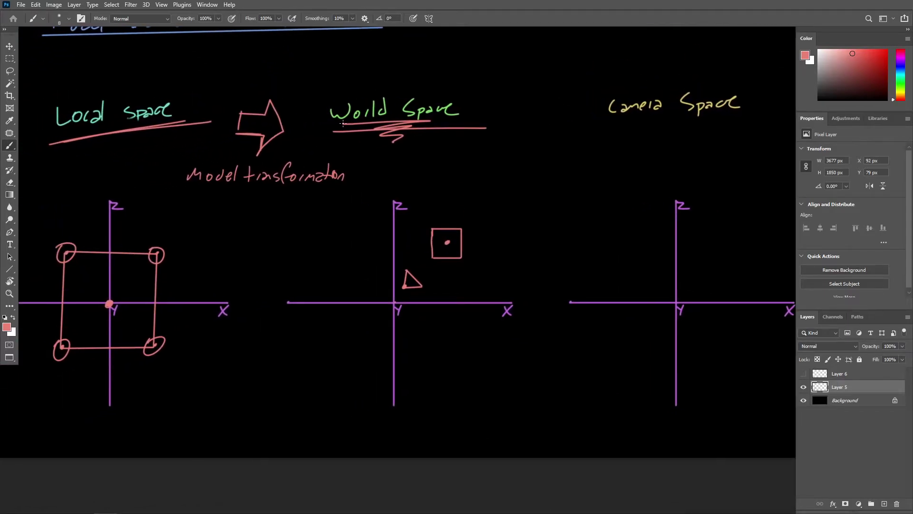
pyautogui.moveTo(318, 97)
pyautogui.mouseDown()
pyautogui.moveTo(320, 142)
pyautogui.moveTo(486, 82)
pyautogui.moveTo(315, 79)
pyautogui.mouseUp()
pyautogui.hotkey('ctrl', 'z')
pyautogui.keyDown('alt'); pyautogui.scroll(2, 434, 268); pyautogui.keyUp('alt')
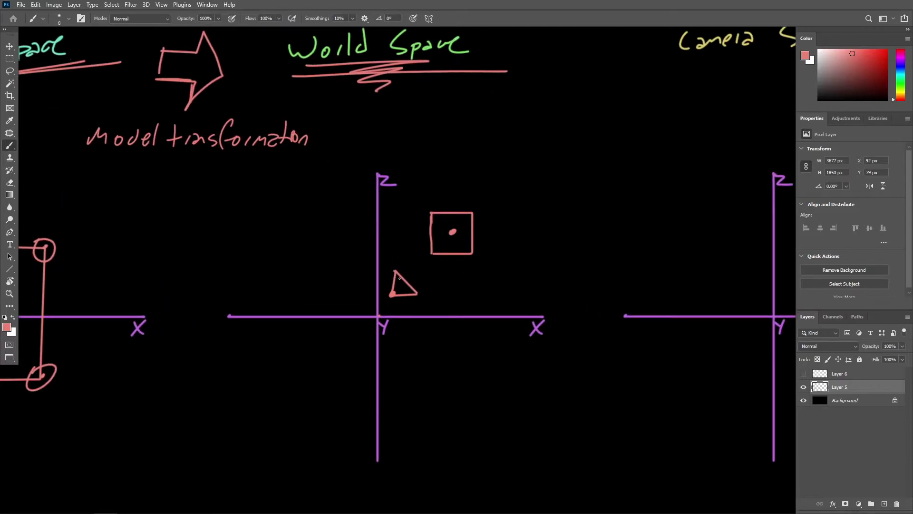
pyautogui.moveTo(443, 216); pyautogui.dragTo(432, 252)
pyautogui.hotkey('ctrl', 'z')
pyautogui.hotkey('ctrl', 'z')
pyautogui.moveTo(394, 260)
pyautogui.mouseDown()
pyautogui.moveTo(415, 306)
pyautogui.moveTo(407, 270)
pyautogui.mouseUp()
pyautogui.hotkey('ctrl', '0')
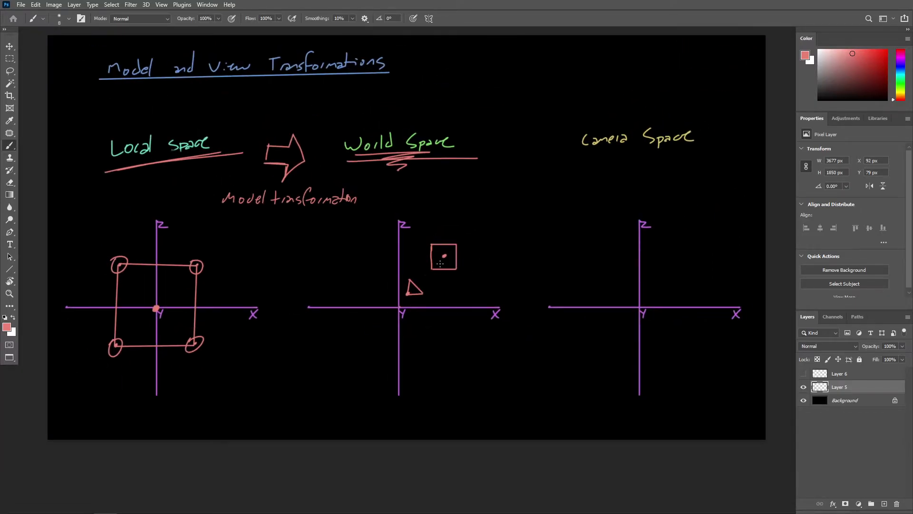
# - Draw a red block arrow between the World Space and Camera Space headings, pointing to Camera Space
pyautogui.moveTo(494, 164); pyautogui.dragTo(421, 175)
pyautogui.moveTo(420, 149)
pyautogui.mouseDown()
pyautogui.moveTo(443, 149)
pyautogui.moveTo(447, 133)
pyautogui.moveTo(475, 176)
pyautogui.moveTo(435, 209)
pyautogui.moveTo(440, 174)
pyautogui.mouseUp()
pyautogui.keyDown('alt'); pyautogui.scroll(-1, 477, 193); pyautogui.keyUp('alt')
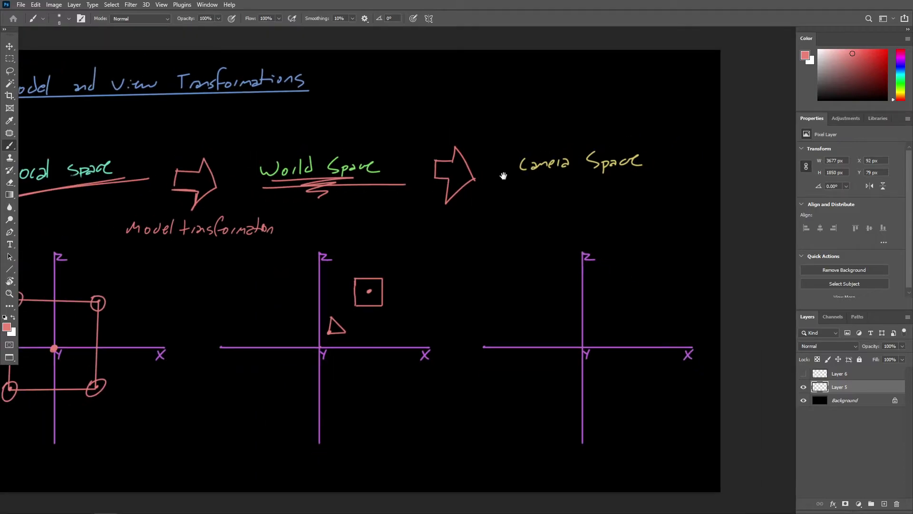
pyautogui.keyDown('alt'); pyautogui.scroll(-1, 464, 195); pyautogui.keyUp('alt')
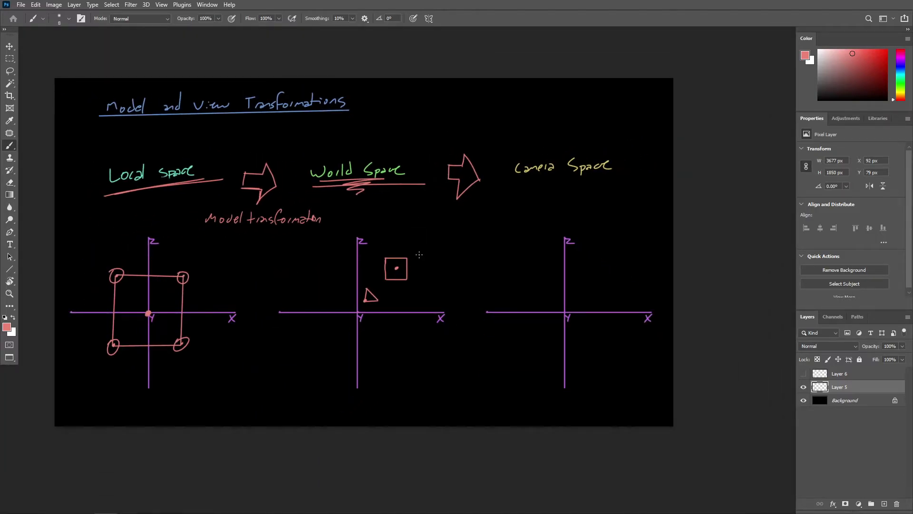
# - Handwrite "View transformation" in red below the arrow between World Space and Camera Space and underline it
pyautogui.moveTo(381, 260); pyautogui.dragTo(382, 253)
pyautogui.hotkey('ctrl', 'z')
pyautogui.moveTo(448, 216)
pyautogui.keyDown('ctrl'); pyautogui.mouseDown()
pyautogui.moveTo(474, 219)
pyautogui.moveTo(448, 218)
pyautogui.moveTo(459, 212)
pyautogui.mouseUp(); pyautogui.keyUp('ctrl')
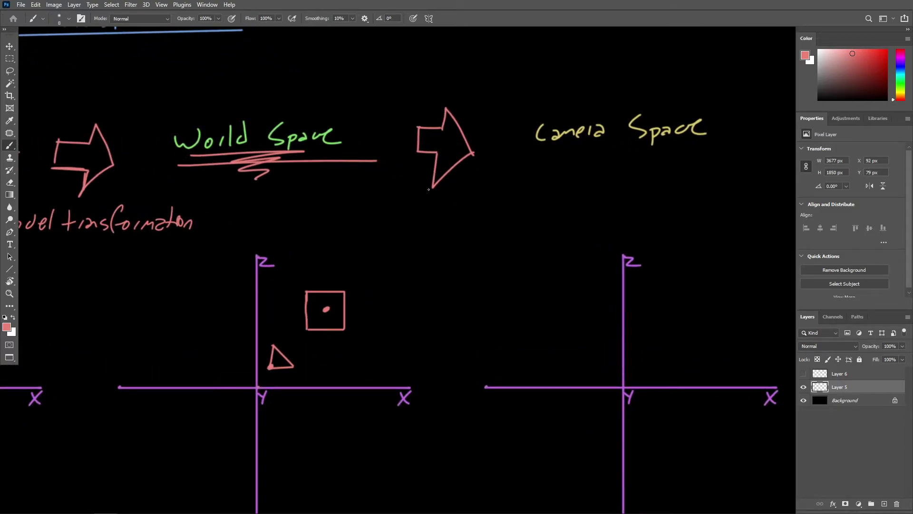
pyautogui.moveTo(361, 204)
pyautogui.mouseDown()
pyautogui.moveTo(380, 205)
pyautogui.moveTo(383, 223)
pyautogui.mouseUp()
pyautogui.click(382, 213)
pyautogui.moveTo(385, 218); pyautogui.dragTo(483, 227)
pyautogui.moveTo(515, 201); pyautogui.dragTo(499, 227)
pyautogui.moveTo(497, 218); pyautogui.dragTo(558, 227)
pyautogui.moveTo(552, 220); pyautogui.dragTo(575, 223)
pyautogui.moveTo(582, 216); pyautogui.dragTo(600, 231)
pyautogui.moveTo(605, 233); pyautogui.dragTo(398, 226)
pyautogui.keyDown('alt'); pyautogui.click(528, 230); pyautogui.keyUp('alt')
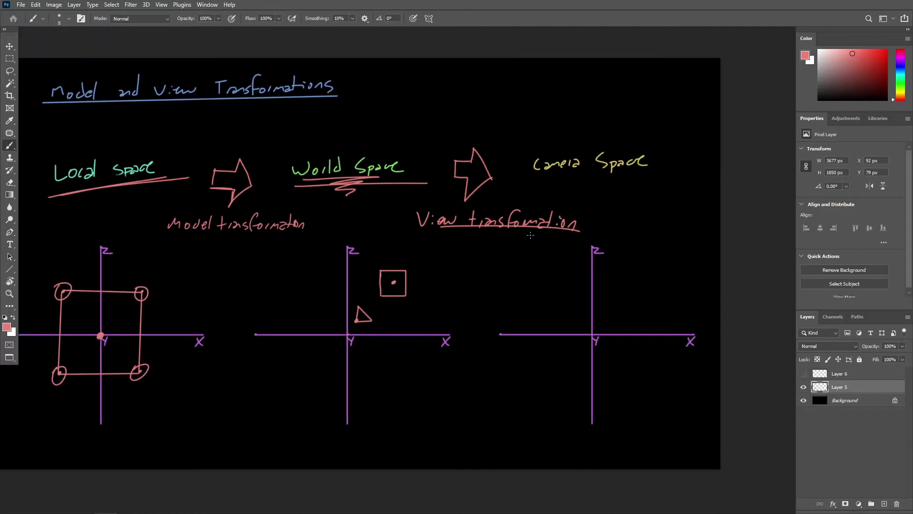
# - Lasso the "View transformation" lettering with its underline, shift it slightly back toward World Space beneath the arrow, and deselect it
pyautogui.moveTo(528, 242); pyautogui.dragTo(424, 203)
pyautogui.press('l')
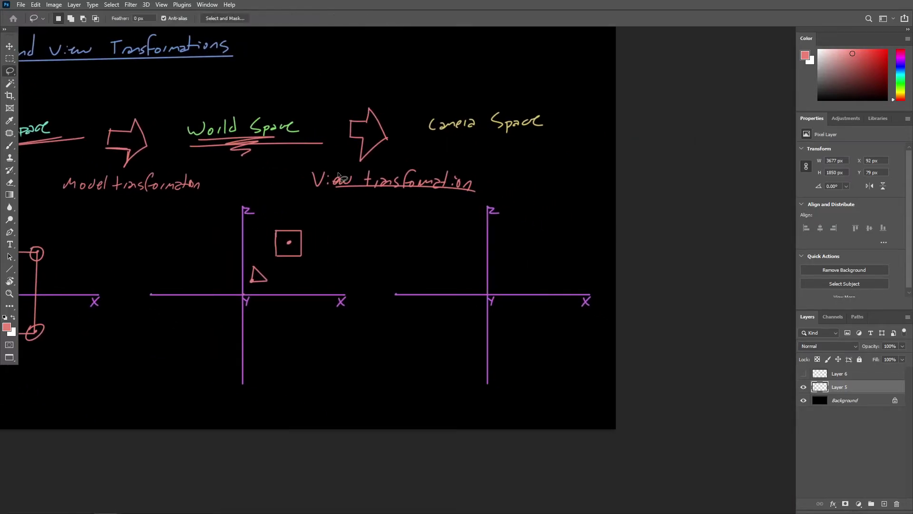
pyautogui.moveTo(341, 163)
pyautogui.mouseDown()
pyautogui.moveTo(329, 214)
pyautogui.moveTo(475, 206)
pyautogui.moveTo(378, 161)
pyautogui.moveTo(338, 162)
pyautogui.mouseUp()
pyautogui.press('b')
pyautogui.moveTo(407, 185)
pyautogui.keyDown('ctrl'); pyautogui.mouseDown()
pyautogui.moveTo(386, 183)
pyautogui.moveTo(399, 208)
pyautogui.moveTo(455, 207)
pyautogui.mouseUp(); pyautogui.keyUp('ctrl')
pyautogui.hotkey('ctrl', 'd')
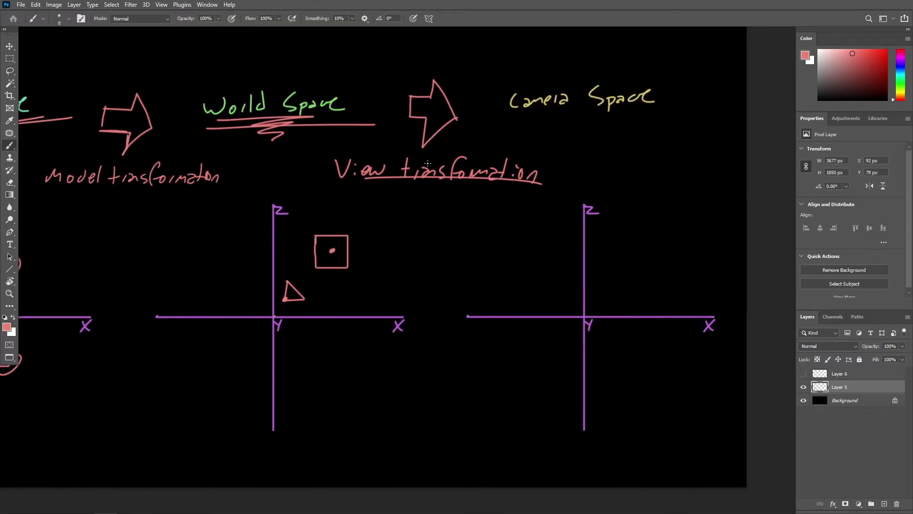
# - Circle the corners of the small World Space square and mark the triangle, then undo these marks
pyautogui.keyDown('alt'); pyautogui.scroll(2, 335, 209); pyautogui.keyUp('alt')
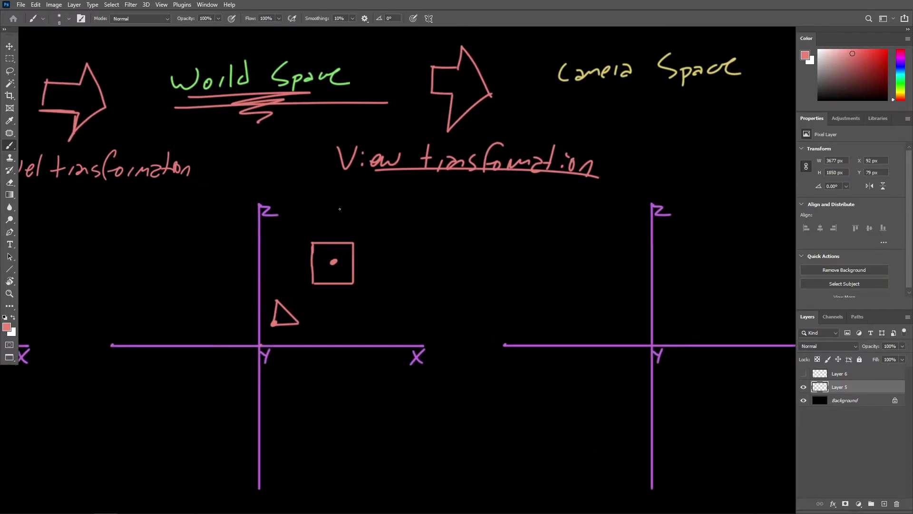
pyautogui.moveTo(314, 247)
pyautogui.mouseDown()
pyautogui.moveTo(304, 240)
pyautogui.moveTo(318, 238)
pyautogui.mouseUp()
pyautogui.moveTo(315, 275); pyautogui.dragTo(347, 272)
pyautogui.moveTo(358, 241); pyautogui.dragTo(354, 245)
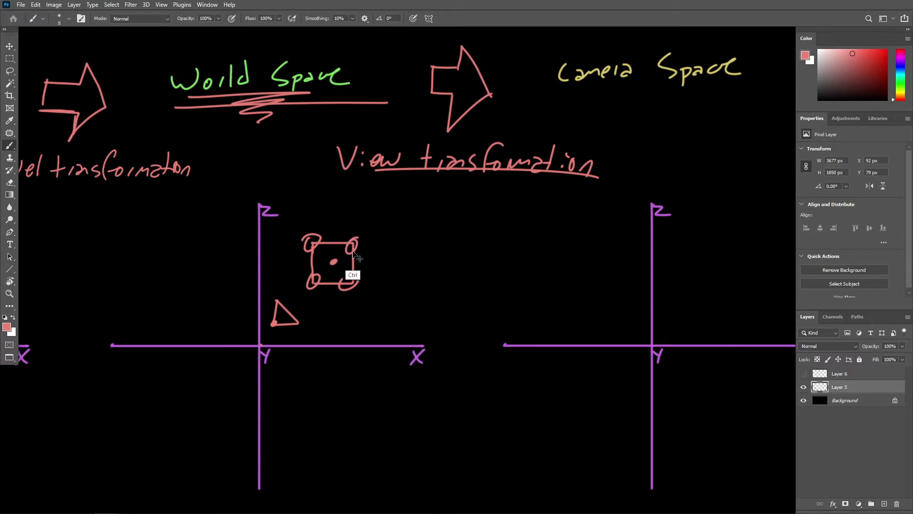
pyautogui.hotkey('ctrl', 'z')
pyautogui.hotkey('ctrl', 'z')
pyautogui.hotkey('ctrl', 'z')
pyautogui.hotkey('ctrl', 'z')
pyautogui.moveTo(286, 290)
pyautogui.mouseDown()
pyautogui.moveTo(254, 323)
pyautogui.moveTo(285, 291)
pyautogui.mouseUp()
pyautogui.hotkey('ctrl', 'z')
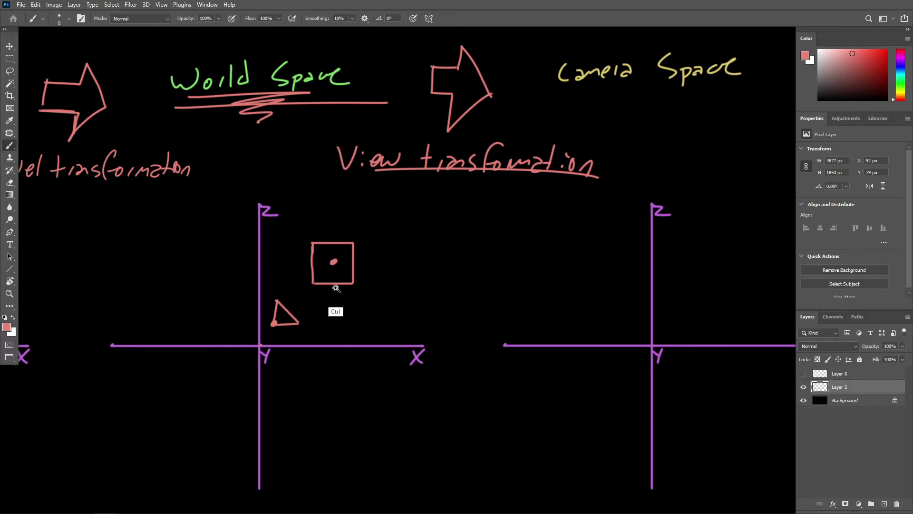
# - Lasso the square and triangle in World Space and paste a copy of them onto a new layer
pyautogui.press('l')
pyautogui.moveTo(303, 229)
pyautogui.mouseDown()
pyautogui.moveTo(264, 335)
pyautogui.moveTo(374, 289)
pyautogui.moveTo(333, 221)
pyautogui.moveTo(305, 229)
pyautogui.mouseUp()
pyautogui.press('b')
pyautogui.hotkey('ctrl', 'c')
pyautogui.hotkey('ctrl', 'v')
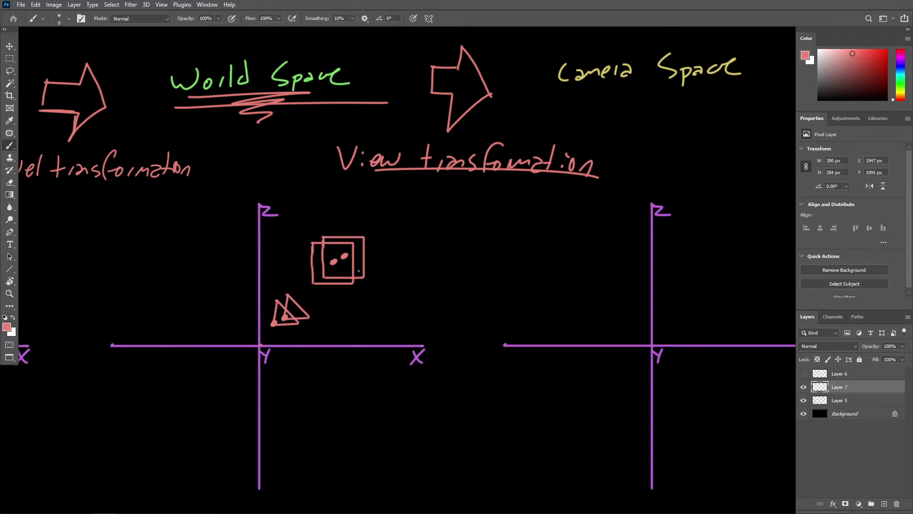
# - Move the copied square and triangle from World Space to the Camera Space axes
pyautogui.press('v')
pyautogui.click(376, 284)
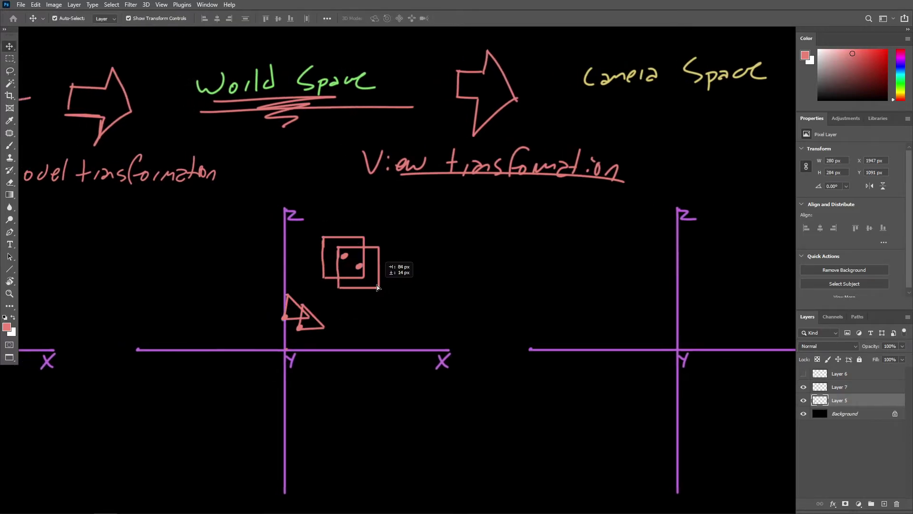
pyautogui.click(824, 389)
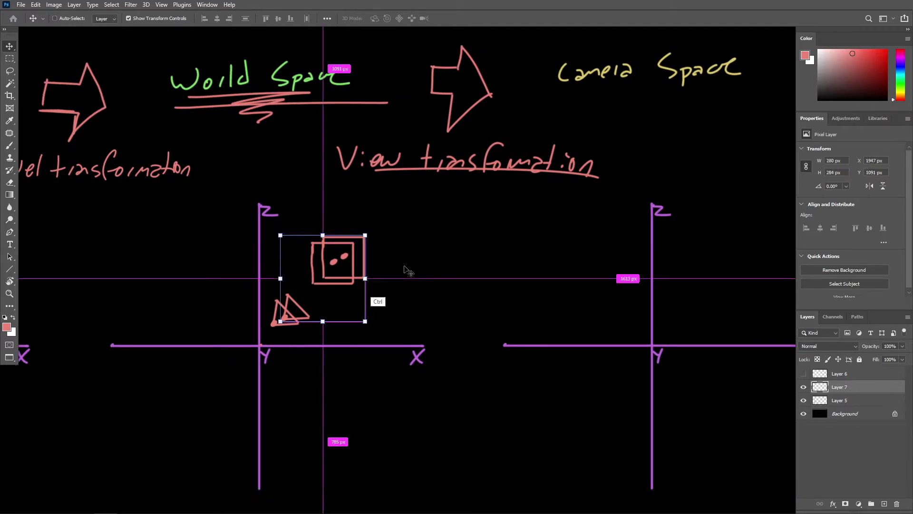
pyautogui.keyDown('ctrl'); pyautogui.moveTo(360, 279); pyautogui.dragTo(464, 250); pyautogui.keyUp('ctrl')
pyautogui.moveTo(492, 206); pyautogui.dragTo(468, 267)
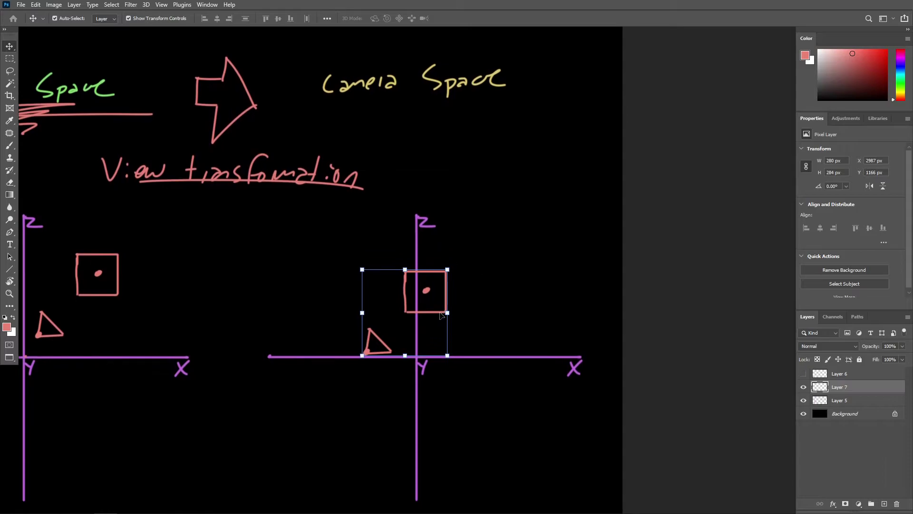
pyautogui.keyDown('ctrl'); pyautogui.moveTo(435, 314); pyautogui.dragTo(465, 210); pyautogui.keyUp('ctrl')
# - Rotate the copied shapes to about -46.57° and nudge them so the triangle's dotted corner sits on the Camera Space origin
pyautogui.hotkey('ctrl', 't')
pyautogui.moveTo(469, 305); pyautogui.dragTo(418, 294)
pyautogui.press('Right')
pyautogui.press('Right')
pyautogui.press('Right')
pyautogui.press('Right')
pyautogui.press('Right')
pyautogui.press('Right')
pyautogui.press('Right')
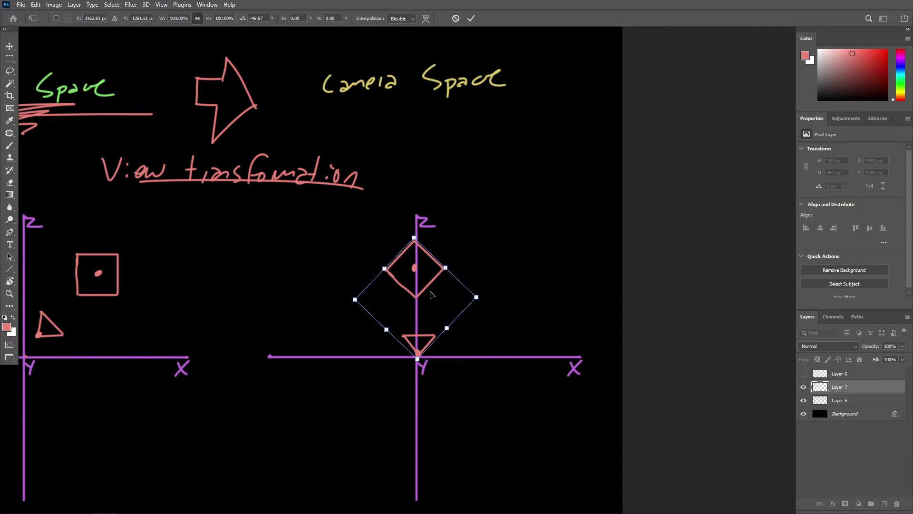
pyautogui.press('Left')
pyautogui.press('Left')
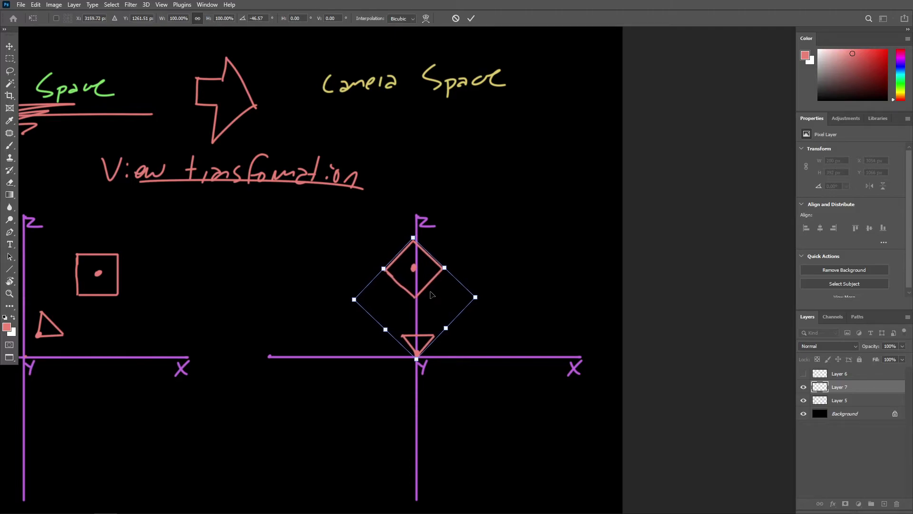
pyautogui.press('Return')
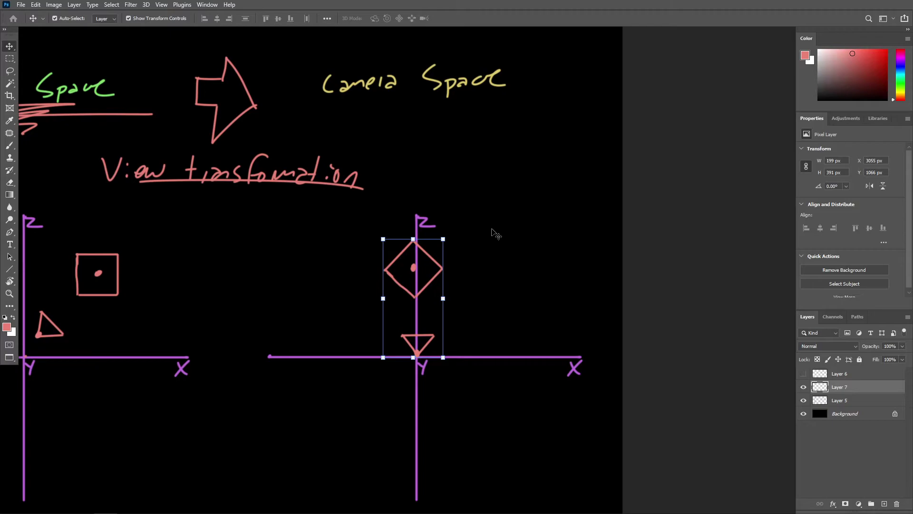
# - Mark up the transformation diagrams with temporary brush strokes around the Camera Space shapes and undo the strokes
pyautogui.press('b')
pyautogui.keyDown('ctrl'); pyautogui.moveTo(429, 233); pyautogui.dragTo(459, 242); pyautogui.keyUp('ctrl')
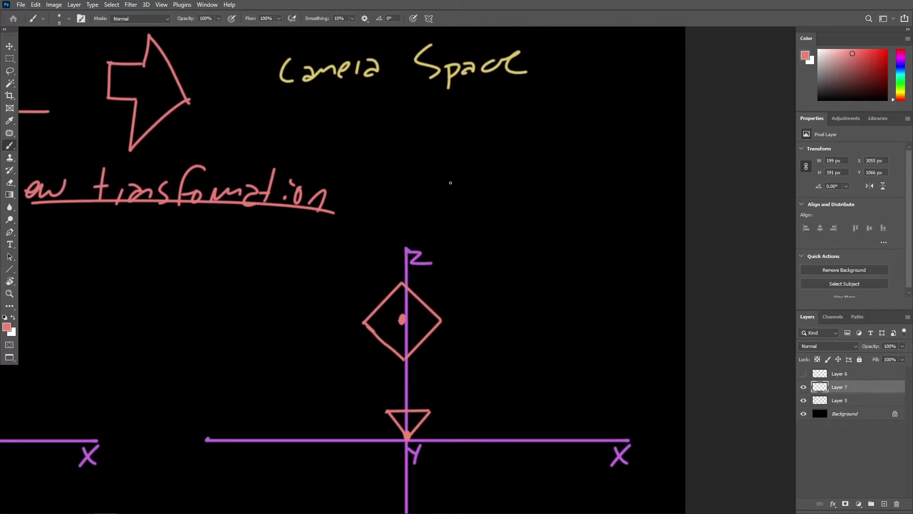
pyautogui.keyDown('alt'); pyautogui.scroll(-2, 514, 168); pyautogui.keyUp('alt')
pyautogui.moveTo(371, 125)
pyautogui.mouseDown()
pyautogui.moveTo(505, 118)
pyautogui.moveTo(482, 151)
pyautogui.mouseUp()
pyautogui.keyDown('alt'); pyautogui.scroll(-3, 503, 164); pyautogui.keyUp('alt')
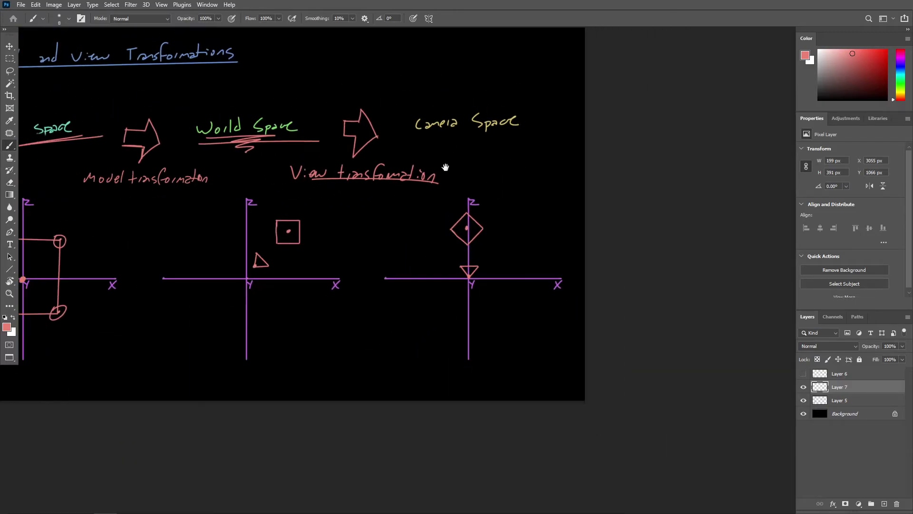
pyautogui.moveTo(67, 152)
pyautogui.mouseDown()
pyautogui.moveTo(147, 140)
pyautogui.moveTo(114, 159)
pyautogui.mouseUp()
pyautogui.hotkey('ctrl', 'z')
pyautogui.keyDown('ctrl'); pyautogui.moveTo(571, 268); pyautogui.dragTo(594, 275); pyautogui.keyUp('ctrl')
pyautogui.moveTo(550, 255)
pyautogui.mouseDown()
pyautogui.moveTo(523, 278)
pyautogui.moveTo(511, 259)
pyautogui.moveTo(585, 282)
pyautogui.moveTo(509, 257)
pyautogui.moveTo(503, 276)
pyautogui.mouseUp()
pyautogui.hotkey('ctrl', 'z')
pyautogui.keyDown('alt'); pyautogui.scroll(-3, 584, 276); pyautogui.keyUp('alt')
pyautogui.hotkey('ctrl', 'z')
pyautogui.moveTo(544, 210)
pyautogui.mouseDown()
pyautogui.moveTo(514, 239)
pyautogui.moveTo(502, 225)
pyautogui.mouseUp()
pyautogui.moveTo(288, 183); pyautogui.dragTo(457, 181)
pyautogui.hotkey('ctrl', 'z')
pyautogui.keyDown('ctrl'); pyautogui.moveTo(494, 217); pyautogui.dragTo(521, 220); pyautogui.keyUp('ctrl')
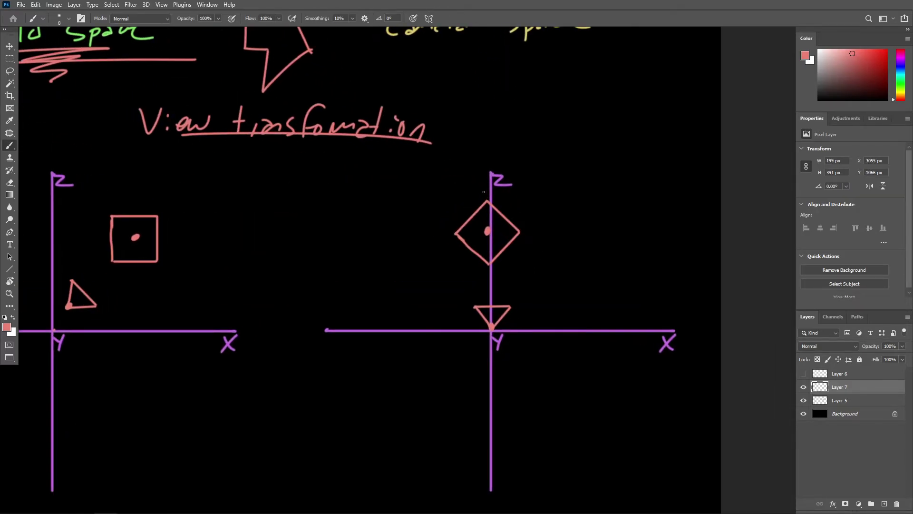
pyautogui.keyDown('alt'); pyautogui.scroll(-2, 510, 197); pyautogui.keyUp('alt')
pyautogui.keyDown('alt'); pyautogui.scroll(1, 499, 196); pyautogui.keyUp('alt')
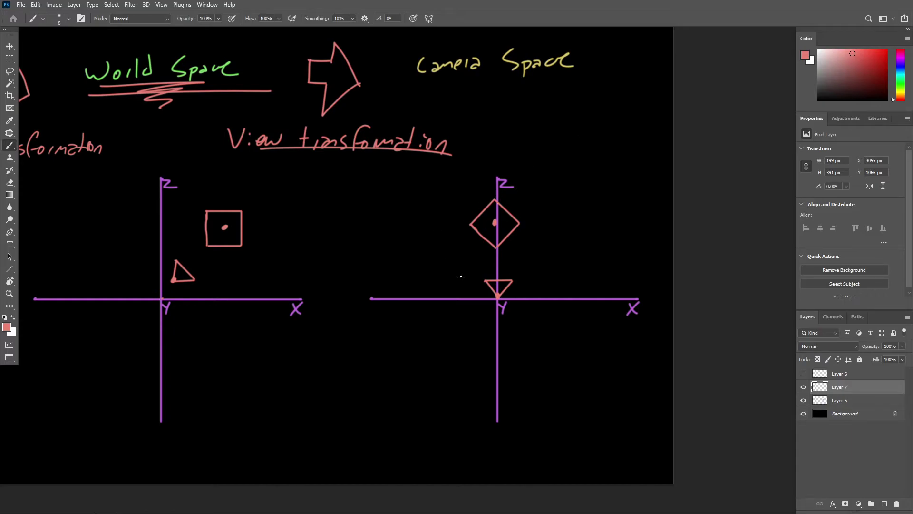
pyautogui.moveTo(523, 290)
pyautogui.mouseDown()
pyautogui.moveTo(525, 263)
pyautogui.moveTo(535, 271)
pyautogui.mouseUp()
pyautogui.hotkey('ctrl', 'z')
pyautogui.hotkey('ctrl', 'z')
# - Circle the World Space shapes, draw an arrow to Camera Space, circle the shapes there, and undo all these marks
pyautogui.moveTo(196, 206)
pyautogui.mouseDown()
pyautogui.moveTo(273, 212)
pyautogui.moveTo(199, 192)
pyautogui.mouseUp()
pyautogui.moveTo(279, 223)
pyautogui.mouseDown()
pyautogui.moveTo(417, 205)
pyautogui.moveTo(421, 189)
pyautogui.mouseUp()
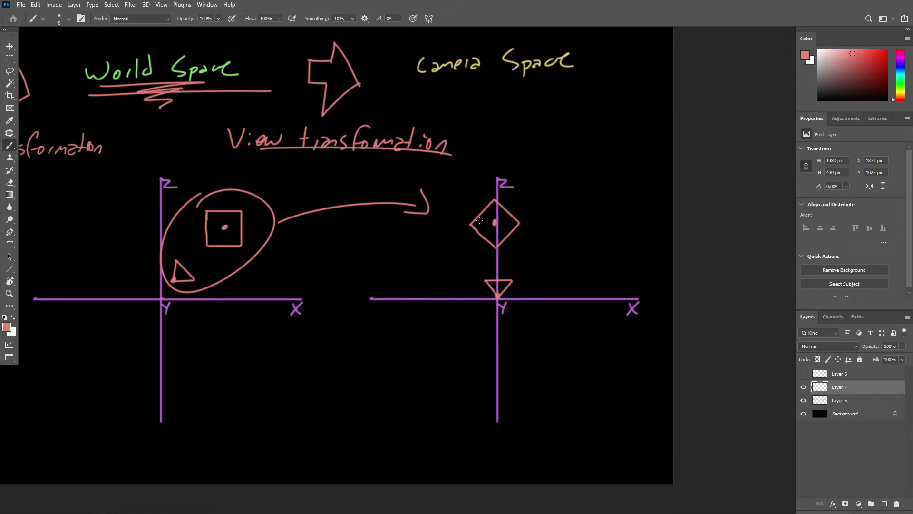
pyautogui.moveTo(485, 190)
pyautogui.mouseDown()
pyautogui.moveTo(526, 238)
pyautogui.moveTo(467, 189)
pyautogui.mouseUp()
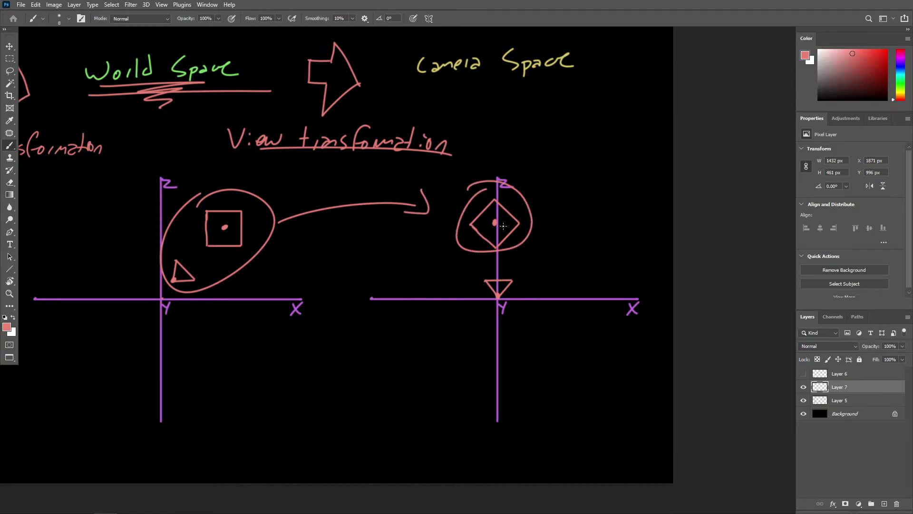
pyautogui.moveTo(504, 263); pyautogui.dragTo(489, 270)
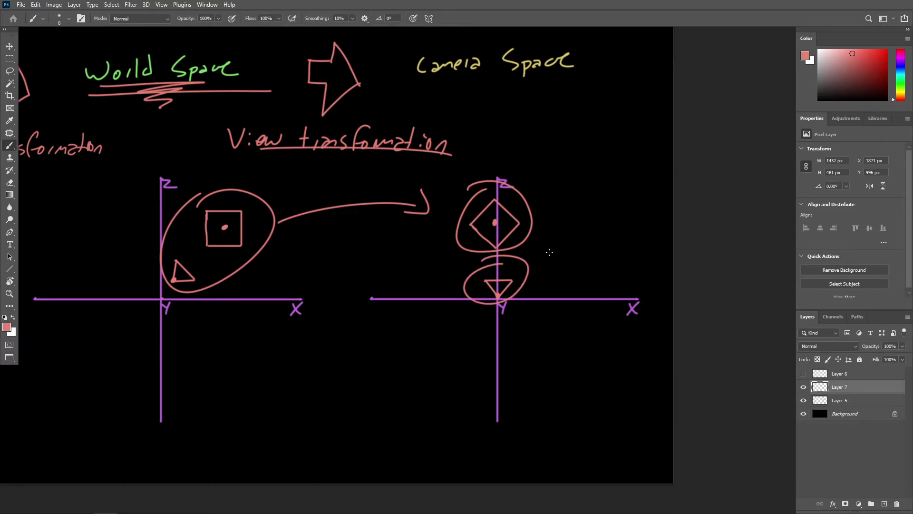
pyautogui.hotkey('ctrl', 'z')
pyautogui.hotkey('ctrl', 'z')
pyautogui.hotkey('ctrl', 'z')
pyautogui.hotkey('ctrl', 'z')
pyautogui.hotkey('ctrl', 'z')
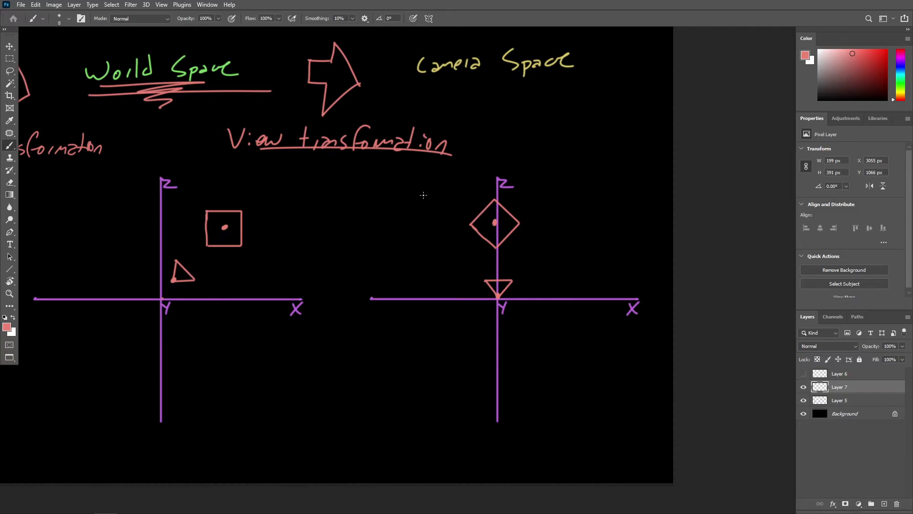
# - Emphasize the "Model transformation" and "View transformation" labels with a red underline running into a squiggle beneath each
pyautogui.moveTo(441, 192)
pyautogui.keyDown('ctrl'); pyautogui.mouseDown()
pyautogui.moveTo(394, 187)
pyautogui.moveTo(465, 201)
pyautogui.mouseUp(); pyautogui.keyUp('ctrl')
pyautogui.moveTo(221, 178); pyautogui.dragTo(265, 219)
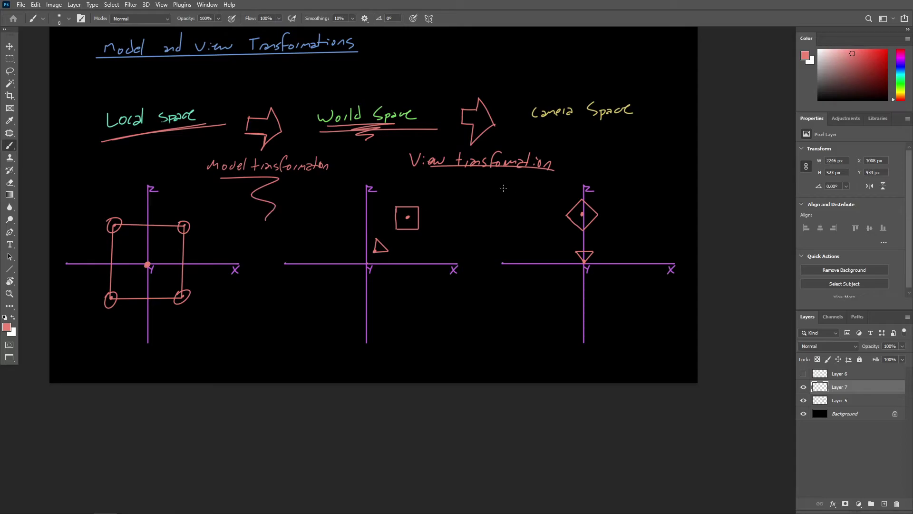
pyautogui.moveTo(461, 177)
pyautogui.mouseDown()
pyautogui.moveTo(481, 178)
pyautogui.moveTo(496, 217)
pyautogui.mouseUp()
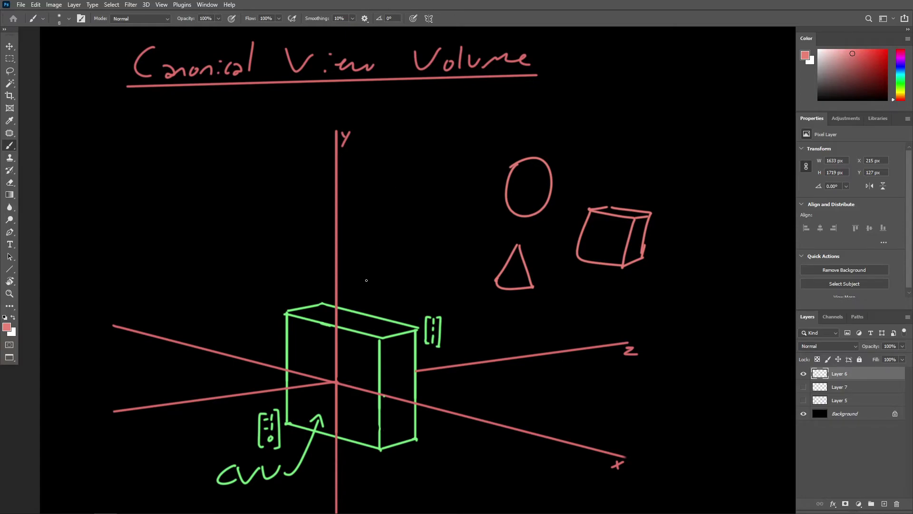
# - Outline a large volume around the circle, cone and cube in the Canonical View Volume drawing with straight lines, then undo the lines
pyautogui.keyDown('shift'); pyautogui.click(531, 98); pyautogui.keyUp('shift')
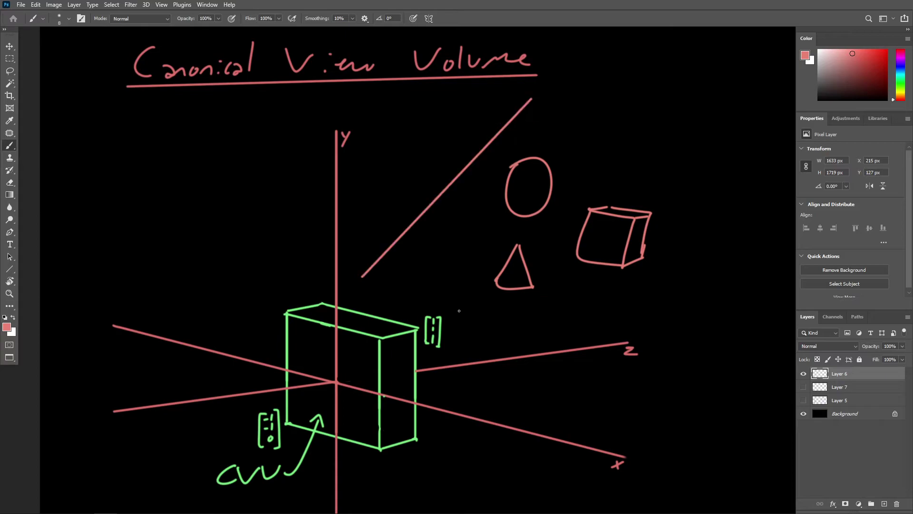
pyautogui.click(461, 352)
pyautogui.keyDown('shift'); pyautogui.click(712, 318); pyautogui.keyUp('shift')
pyautogui.keyDown('shift'); pyautogui.click(717, 107); pyautogui.keyUp('shift')
pyautogui.keyDown('shift'); pyautogui.click(532, 91); pyautogui.keyUp('shift')
pyautogui.click(716, 109)
pyautogui.keyDown('shift'); pyautogui.click(421, 297); pyautogui.keyUp('shift')
pyautogui.hotkey('ctrl', 'z')
pyautogui.hotkey('ctrl', 'z')
pyautogui.hotkey('ctrl', 'z')
pyautogui.hotkey('ctrl', 'z')
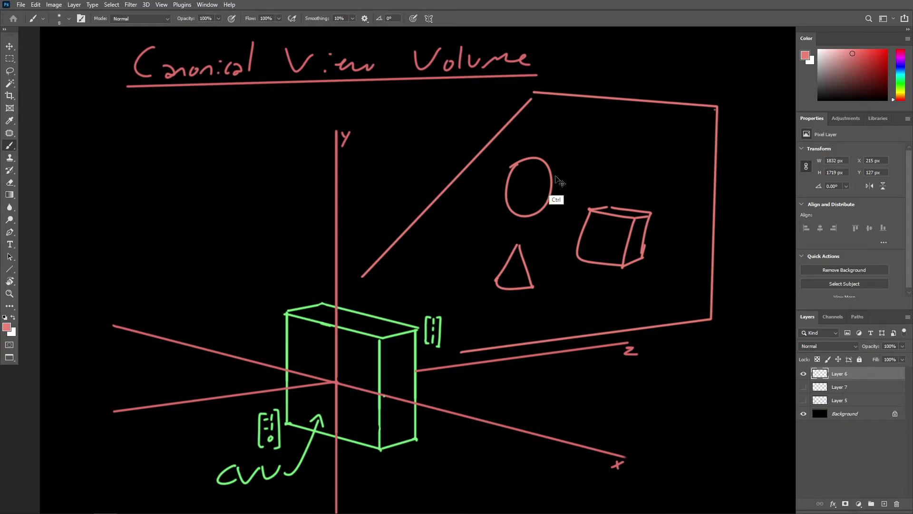
pyautogui.hotkey('ctrl', 'z')
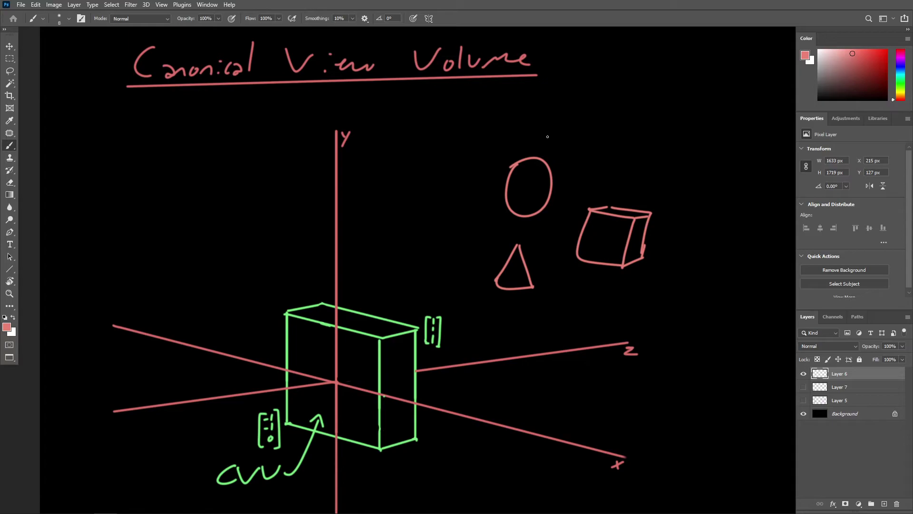
# - Mark the green box and its CVV label with temporary brush strokes and undo each one
pyautogui.moveTo(317, 299)
pyautogui.mouseDown()
pyautogui.moveTo(325, 449)
pyautogui.moveTo(259, 292)
pyautogui.mouseUp()
pyautogui.hotkey('ctrl', 'z')
pyautogui.scroll(-5, 373, 237)
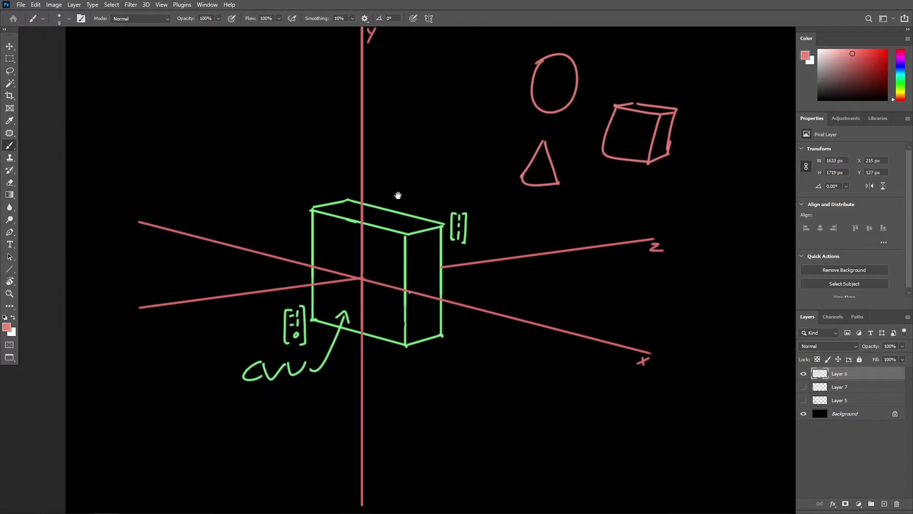
pyautogui.moveTo(344, 220)
pyautogui.keyDown('ctrl'); pyautogui.mouseDown()
pyautogui.moveTo(354, 238)
pyautogui.moveTo(364, 200)
pyautogui.mouseUp(); pyautogui.keyUp('ctrl')
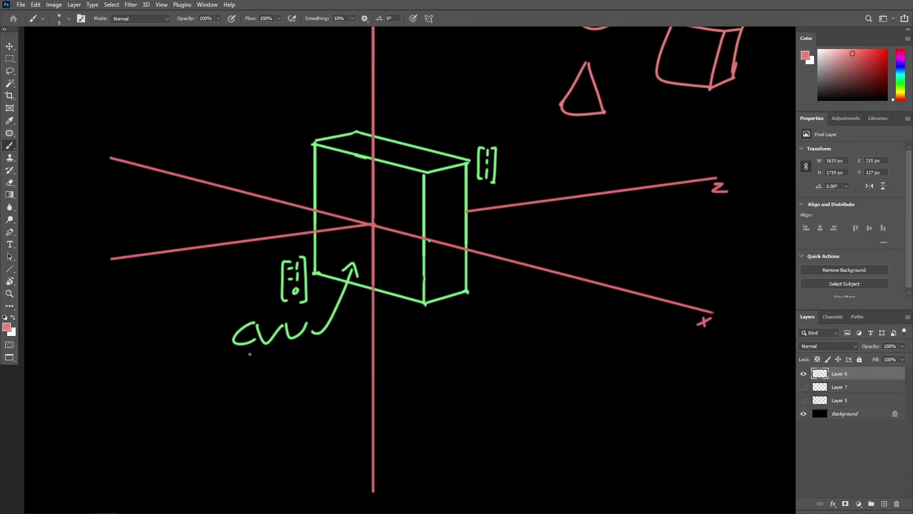
pyautogui.moveTo(248, 354); pyautogui.dragTo(285, 383)
pyautogui.hotkey('ctrl', 'z')
pyautogui.scroll(3, 462, 259)
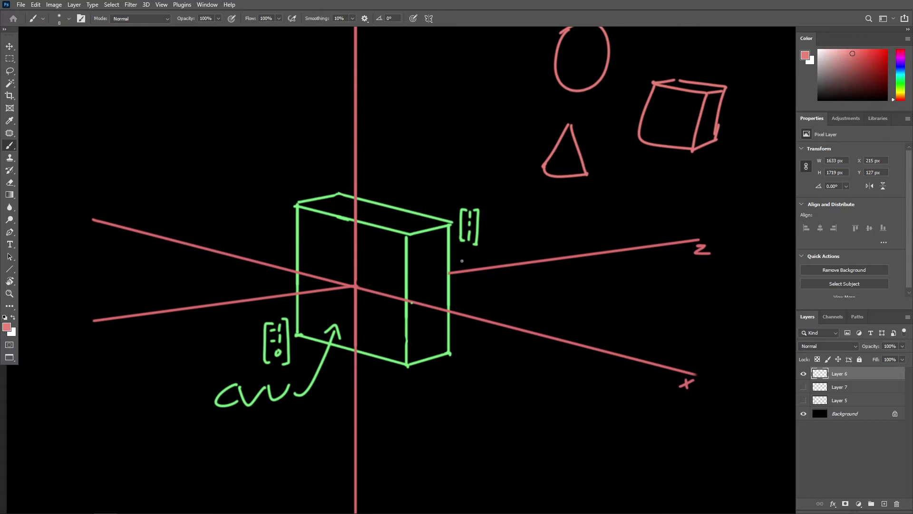
pyautogui.scroll(2, 462, 180)
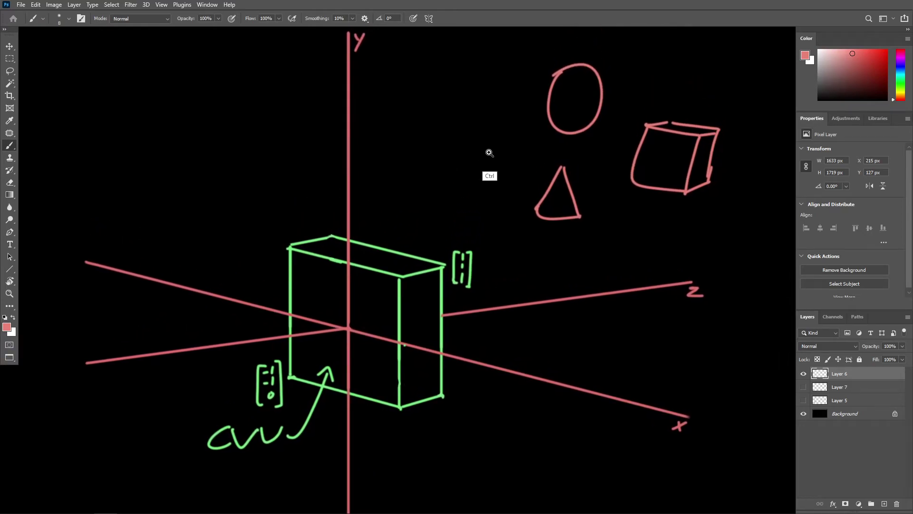
pyautogui.keyDown('ctrl'); pyautogui.scroll(-1, 477, 157); pyautogui.keyUp('ctrl')
pyautogui.scroll(2, 452, 179)
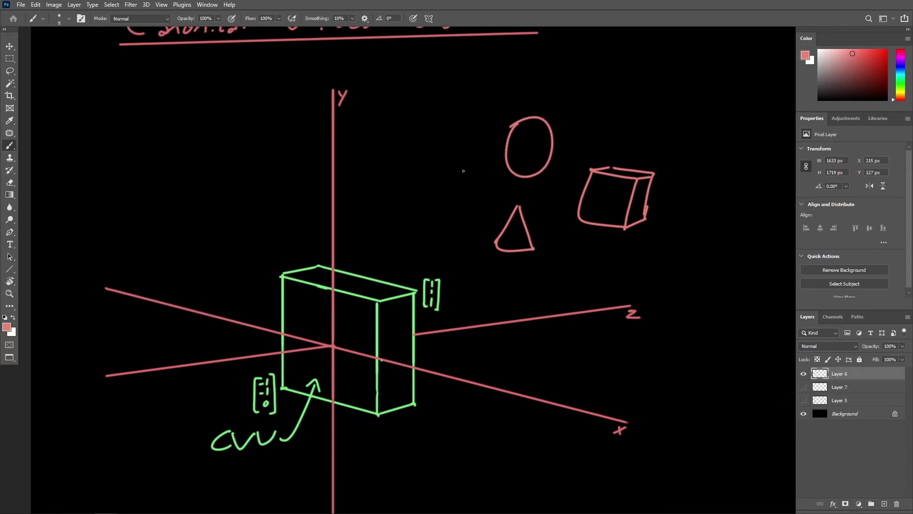
# - Write "3D" above the shapes with a curved arrow over the Y axis to a "2D" label, then undo these annotations
pyautogui.moveTo(600, 78)
pyautogui.mouseDown()
pyautogui.moveTo(614, 81)
pyautogui.moveTo(603, 99)
pyautogui.moveTo(624, 100)
pyautogui.mouseUp()
pyautogui.moveTo(627, 76)
pyautogui.mouseDown()
pyautogui.moveTo(646, 87)
pyautogui.moveTo(622, 101)
pyautogui.mouseUp()
pyautogui.moveTo(445, 115)
pyautogui.mouseDown()
pyautogui.moveTo(312, 79)
pyautogui.moveTo(277, 103)
pyautogui.mouseUp()
pyautogui.moveTo(269, 94)
pyautogui.mouseDown()
pyautogui.moveTo(264, 117)
pyautogui.moveTo(285, 117)
pyautogui.mouseUp()
pyautogui.moveTo(196, 133); pyautogui.dragTo(214, 147)
pyautogui.moveTo(218, 130); pyautogui.dragTo(219, 147)
pyautogui.moveTo(219, 128); pyautogui.dragTo(221, 148)
pyautogui.scroll(1, 370, 143)
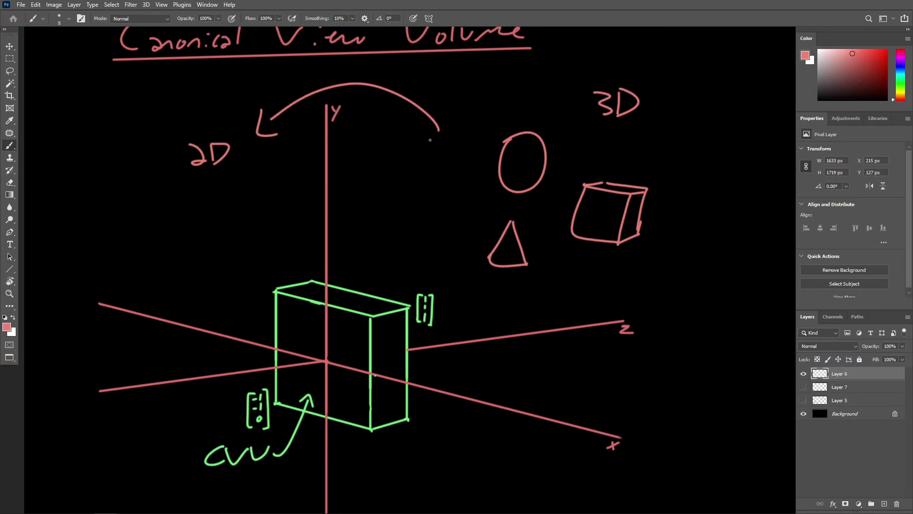
pyautogui.hotkey('ctrl', 'z')
pyautogui.hotkey('ctrl', 'z')
pyautogui.hotkey('ctrl', 'z')
pyautogui.hotkey('ctrl', 'z')
pyautogui.hotkey('ctrl', 'z')
pyautogui.hotkey('ctrl', 'z')
pyautogui.hotkey('ctrl', 'z')
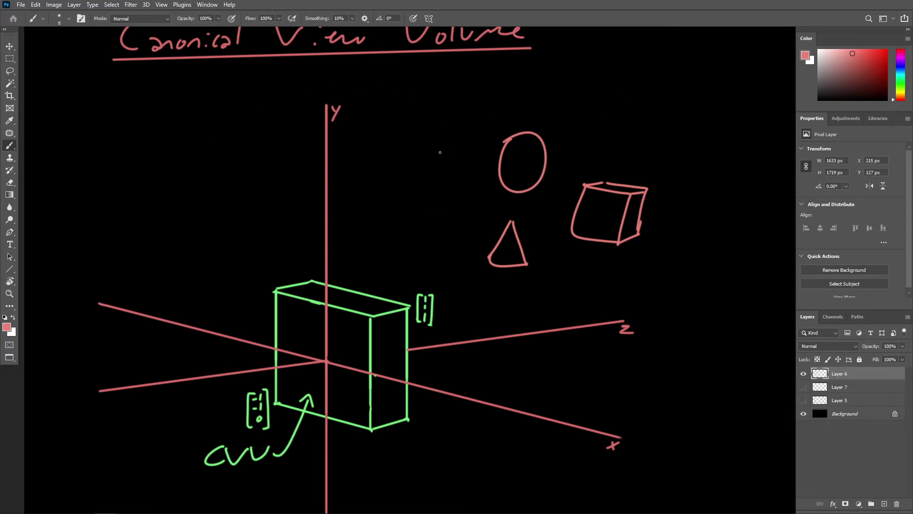
pyautogui.moveTo(408, 176); pyautogui.dragTo(411, 156)
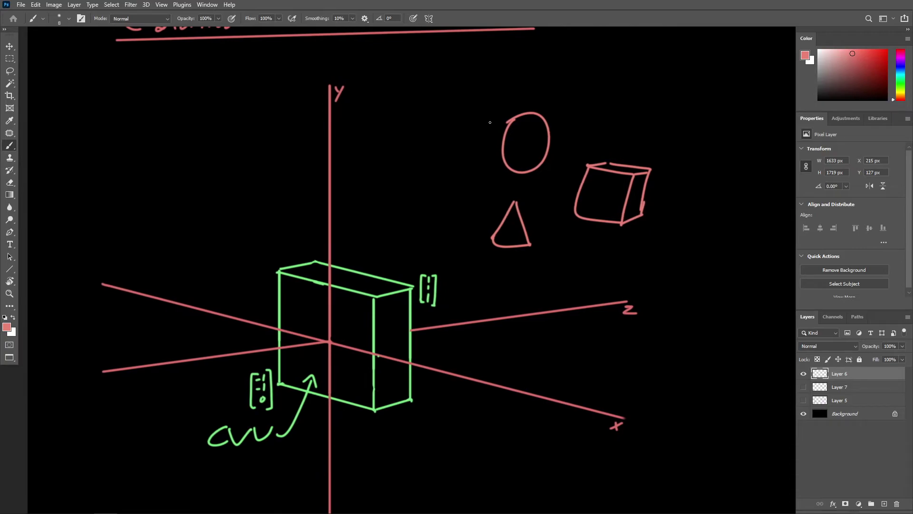
# - Mark the circle, cube and cone with temporary brush strokes, then undo the strokes
pyautogui.moveTo(539, 102)
pyautogui.mouseDown()
pyautogui.moveTo(510, 114)
pyautogui.moveTo(542, 110)
pyautogui.mouseUp()
pyautogui.moveTo(594, 162); pyautogui.dragTo(588, 164)
pyautogui.moveTo(536, 233)
pyautogui.mouseDown()
pyautogui.moveTo(523, 245)
pyautogui.moveTo(542, 238)
pyautogui.mouseUp()
pyautogui.hotkey('ctrl', 'z')
pyautogui.hotkey('ctrl', 'z')
pyautogui.hotkey('ctrl', 'z')
pyautogui.hotkey('ctrl', 'z')
# - Draw a red arrow above the Z axis pointing away from the green box, then undo it
pyautogui.moveTo(486, 298)
pyautogui.mouseDown()
pyautogui.moveTo(539, 294)
pyautogui.moveTo(534, 301)
pyautogui.mouseUp()
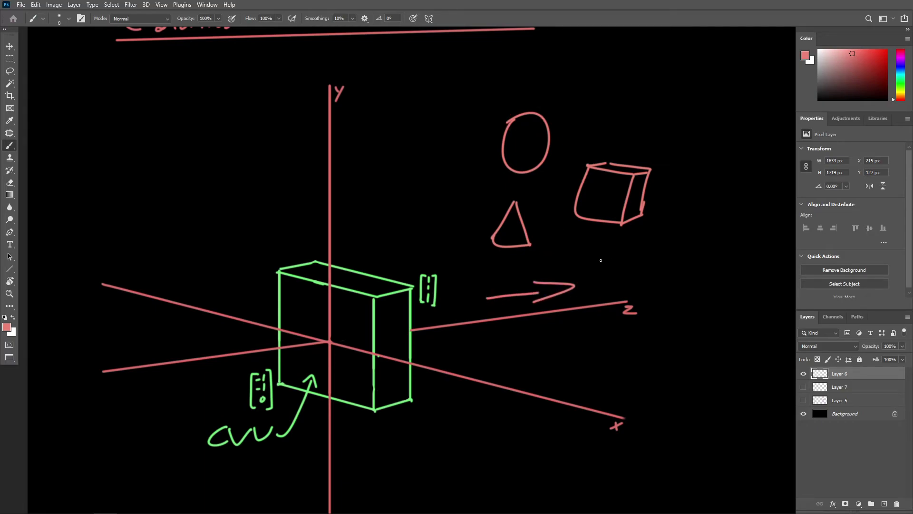
pyautogui.hotkey('ctrl', 'z')
pyautogui.hotkey('ctrl', 'z')
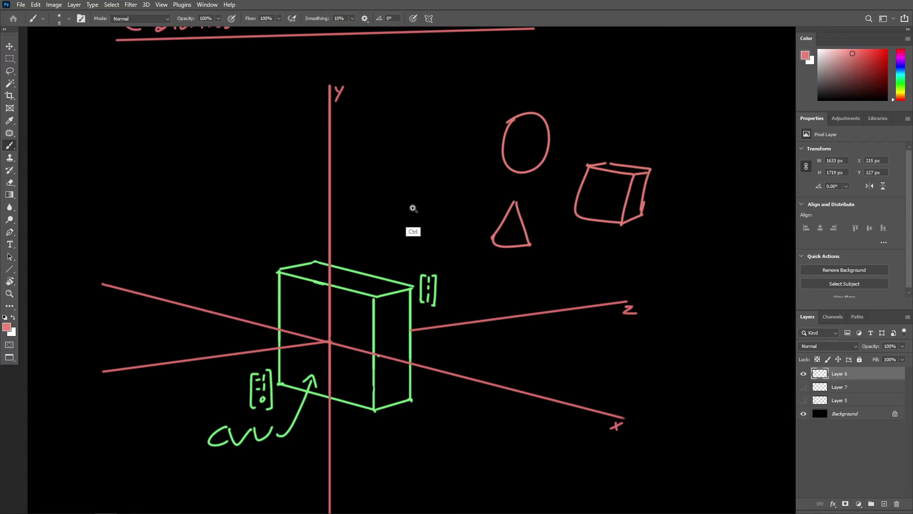
# - Draw a red curved arrow from beside the circle down toward the top of the green CVV box
pyautogui.keyDown('alt'); pyautogui.scroll(4, 414, 209); pyautogui.keyUp('alt')
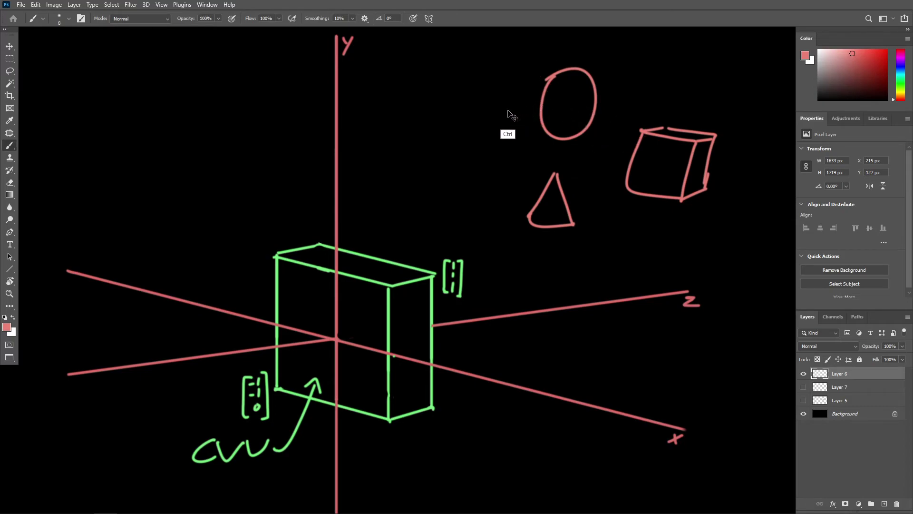
pyautogui.moveTo(507, 116)
pyautogui.mouseDown()
pyautogui.moveTo(428, 106)
pyautogui.moveTo(363, 183)
pyautogui.moveTo(387, 197)
pyautogui.mouseUp()
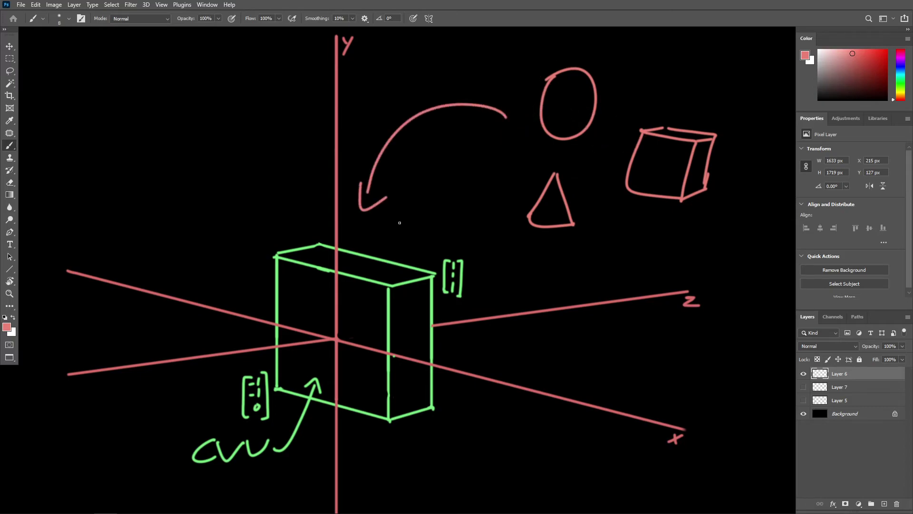
pyautogui.scroll(-1, 400, 214)
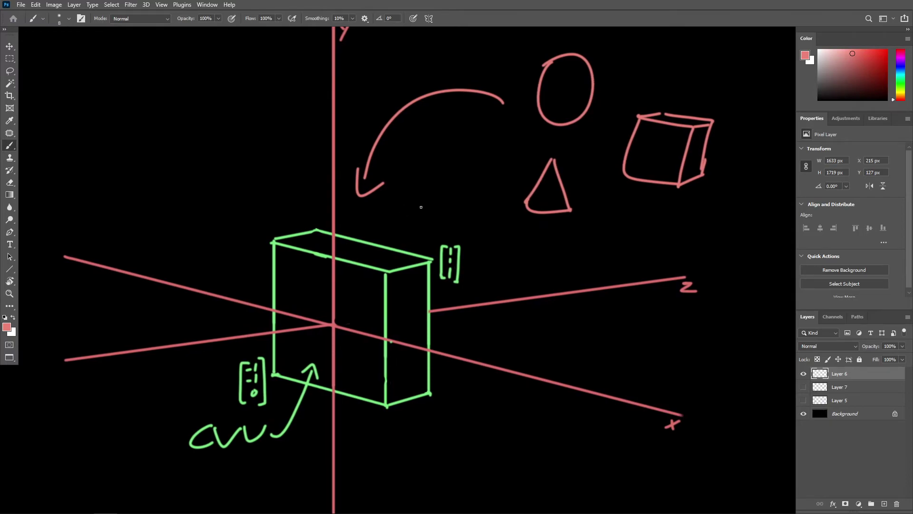
pyautogui.moveTo(434, 197); pyautogui.dragTo(403, 214)
pyautogui.scroll(-1, 369, 228)
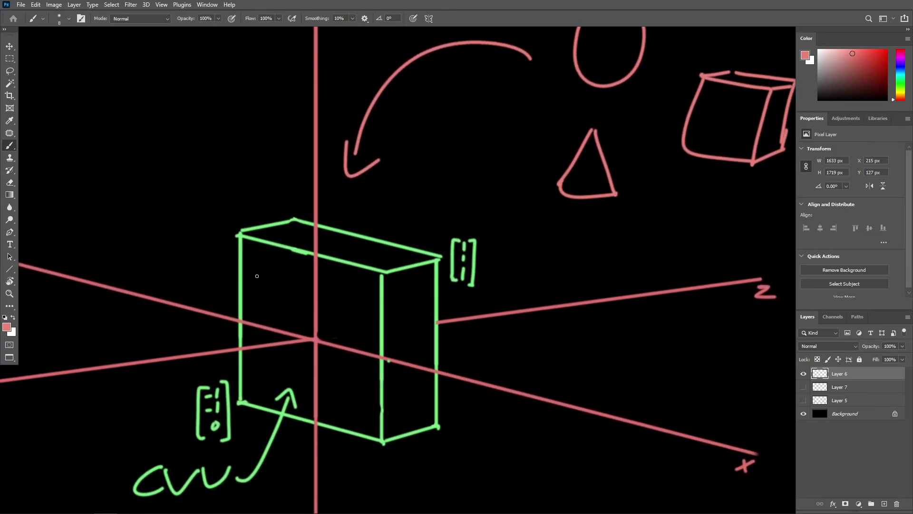
# - Trace over the green box and mark its two labelled opposite corners with temporary strokes, then undo them
pyautogui.moveTo(242, 232)
pyautogui.mouseDown()
pyautogui.moveTo(244, 264)
pyautogui.moveTo(419, 432)
pyautogui.mouseUp()
pyautogui.hotkey('ctrl', 'z')
pyautogui.scroll(-1, 408, 215)
pyautogui.keyDown('alt'); pyautogui.scroll(-2, 408, 215); pyautogui.keyUp('alt')
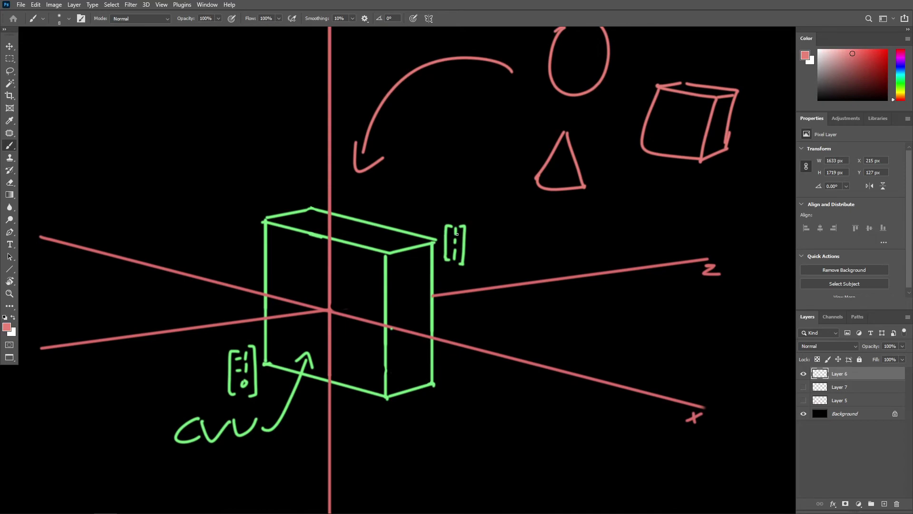
pyautogui.moveTo(438, 235)
pyautogui.mouseDown()
pyautogui.moveTo(422, 241)
pyautogui.moveTo(430, 252)
pyautogui.mouseUp()
pyautogui.moveTo(264, 357)
pyautogui.mouseDown()
pyautogui.moveTo(263, 375)
pyautogui.moveTo(265, 352)
pyautogui.mouseUp()
pyautogui.hotkey('ctrl', 'z')
pyautogui.hotkey('ctrl', 'z')
pyautogui.moveTo(407, 171); pyautogui.dragTo(397, 199)
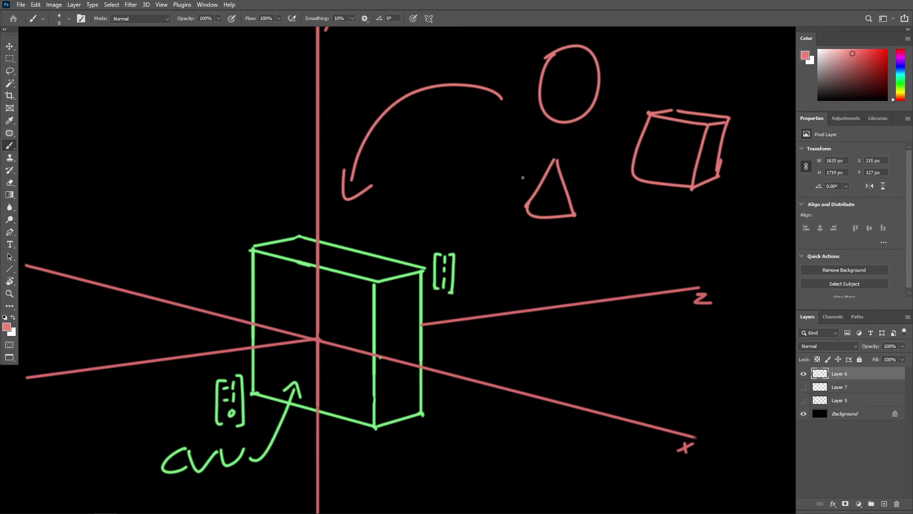
# - Mark the coordinate vector at the green box's upper far corner with temporary strokes, undoing each one
pyautogui.moveTo(390, 209)
pyautogui.mouseDown()
pyautogui.moveTo(392, 189)
pyautogui.moveTo(378, 207)
pyautogui.mouseUp()
pyautogui.moveTo(374, 213); pyautogui.dragTo(378, 198)
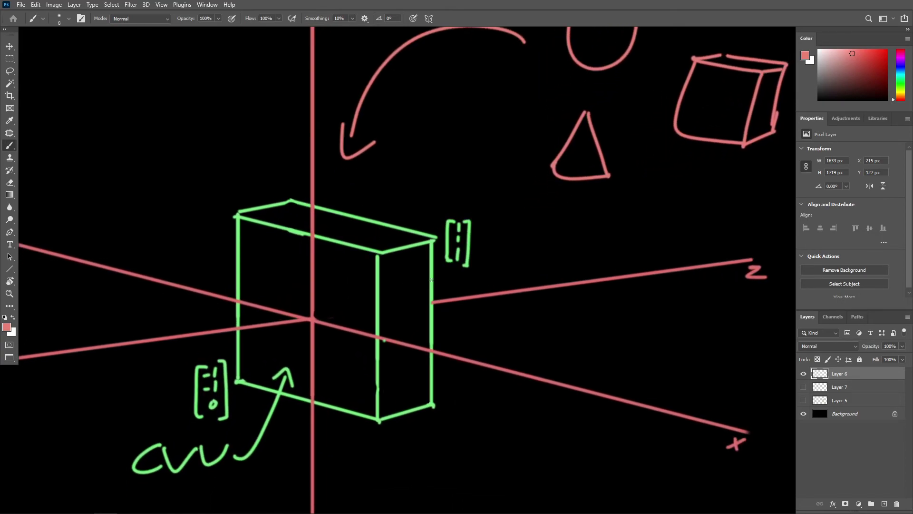
pyautogui.moveTo(459, 245); pyautogui.dragTo(462, 248)
pyautogui.hotkey('ctrl', 'z')
pyautogui.moveTo(463, 217)
pyautogui.mouseDown()
pyautogui.moveTo(472, 231)
pyautogui.moveTo(454, 222)
pyautogui.moveTo(462, 231)
pyautogui.mouseUp()
pyautogui.hotkey('ctrl', 'z')
pyautogui.hotkey('ctrl', 'z')
pyautogui.moveTo(373, 209); pyautogui.dragTo(382, 205)
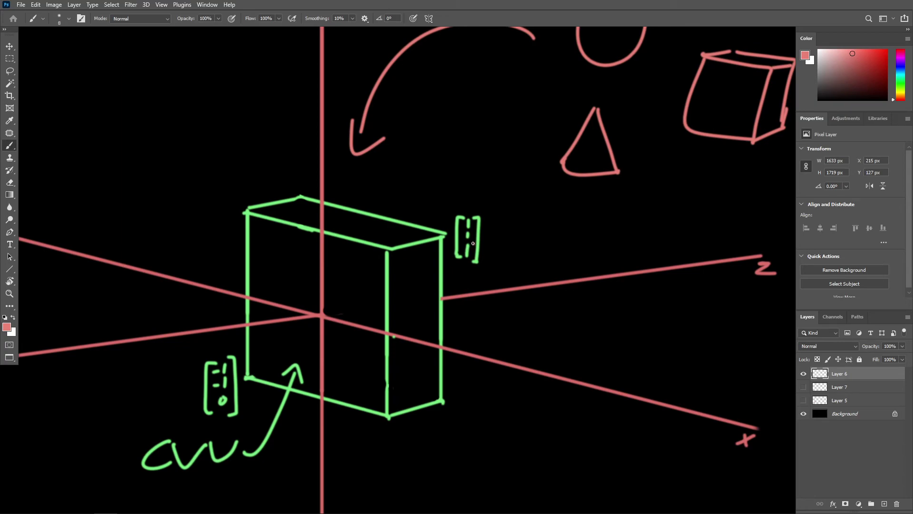
pyautogui.moveTo(473, 243); pyautogui.dragTo(469, 244)
pyautogui.hotkey('ctrl', 'z')
pyautogui.moveTo(458, 163); pyautogui.dragTo(444, 189)
# - Draw a second curved stroke beneath the red arrow and a mark around the circle, undoing each one
pyautogui.moveTo(479, 111)
pyautogui.mouseDown()
pyautogui.moveTo(404, 133)
pyautogui.moveTo(389, 156)
pyautogui.mouseUp()
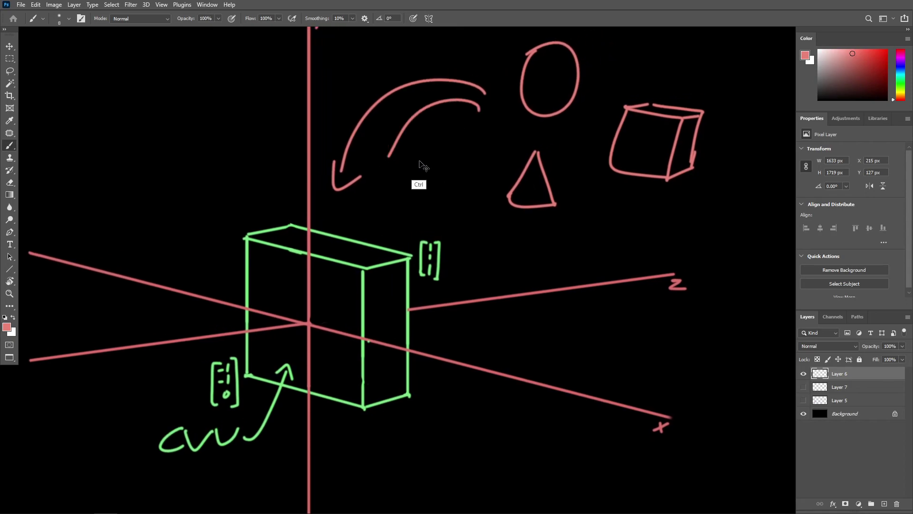
pyautogui.hotkey('ctrl', 'z')
pyautogui.keyDown('alt'); pyautogui.scroll(-2, 418, 190); pyautogui.keyUp('alt')
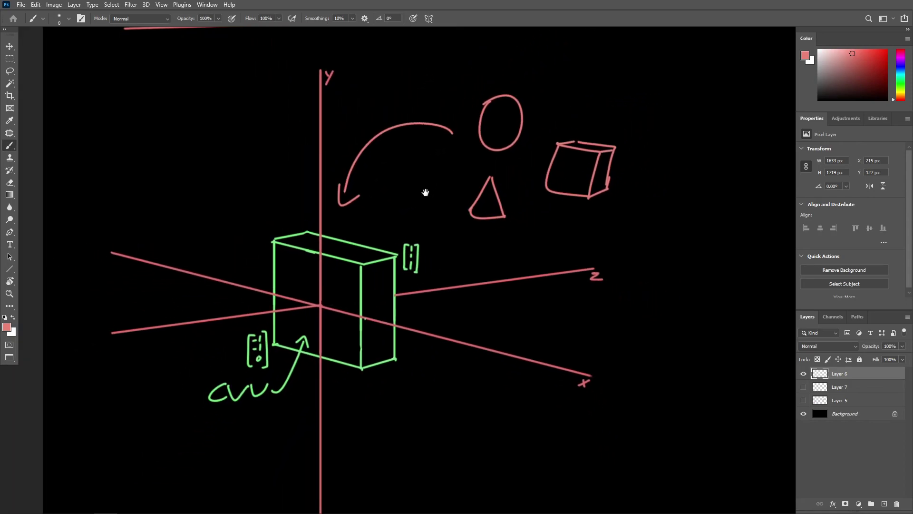
pyautogui.keyDown('alt'); pyautogui.scroll(1, 484, 176); pyautogui.keyUp('alt')
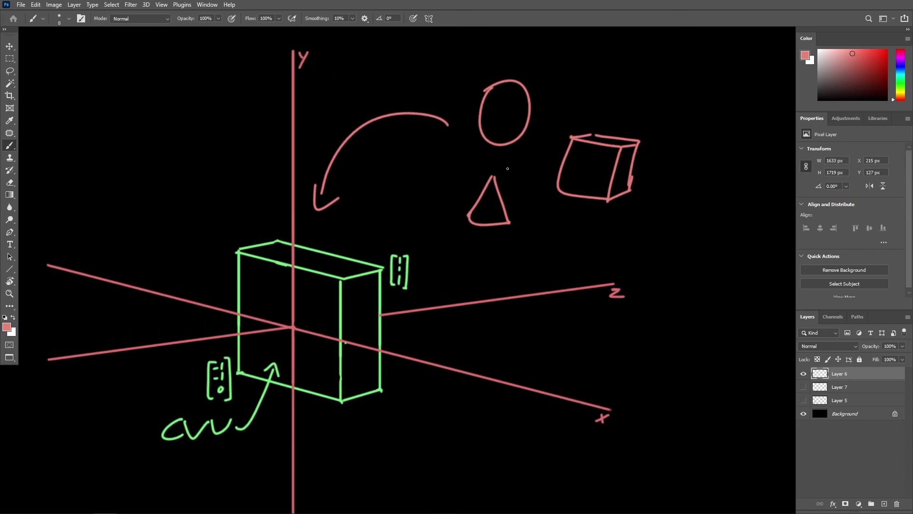
pyautogui.moveTo(533, 73)
pyautogui.mouseDown()
pyautogui.moveTo(495, 84)
pyautogui.moveTo(509, 94)
pyautogui.mouseUp()
pyautogui.hotkey('ctrl', 'z')
pyautogui.scroll(1, 716, 222)
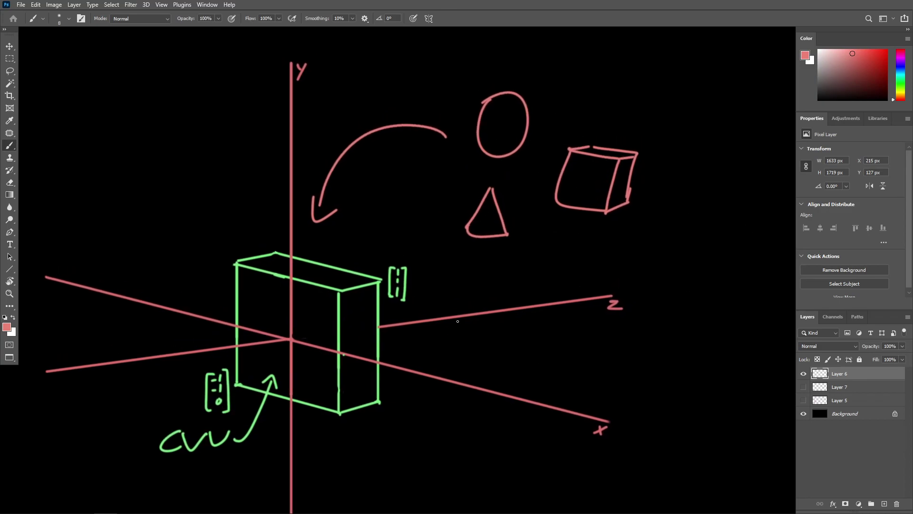
# - Try marking spots along the Z and X axes outside the green box with temporary strokes
pyautogui.moveTo(456, 324); pyautogui.dragTo(455, 329)
pyautogui.moveTo(485, 317); pyautogui.dragTo(562, 312)
pyautogui.moveTo(427, 377)
pyautogui.mouseDown()
pyautogui.moveTo(428, 388)
pyautogui.moveTo(468, 395)
pyautogui.mouseUp()
pyautogui.moveTo(514, 398); pyautogui.dragTo(511, 411)
pyautogui.moveTo(568, 415); pyautogui.dragTo(563, 423)
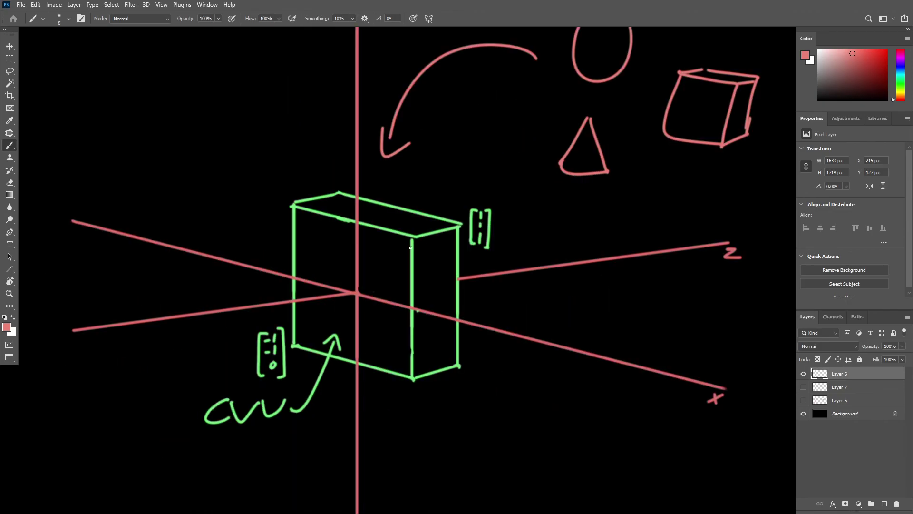
# - Circle the first component of both corner vectors and bracket the box's width in red, then undo these marks
pyautogui.keyDown('ctrl'); pyautogui.click(402, 248); pyautogui.keyUp('ctrl')
pyautogui.moveTo(204, 361)
pyautogui.mouseDown()
pyautogui.moveTo(233, 348)
pyautogui.moveTo(207, 351)
pyautogui.mouseUp()
pyautogui.moveTo(489, 185)
pyautogui.mouseDown()
pyautogui.moveTo(481, 203)
pyautogui.moveTo(495, 194)
pyautogui.mouseUp()
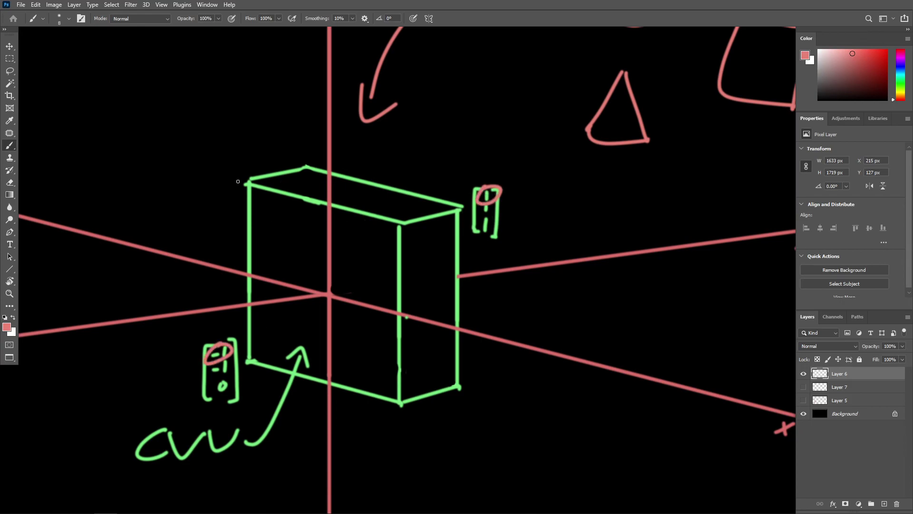
pyautogui.moveTo(235, 176); pyautogui.dragTo(229, 190)
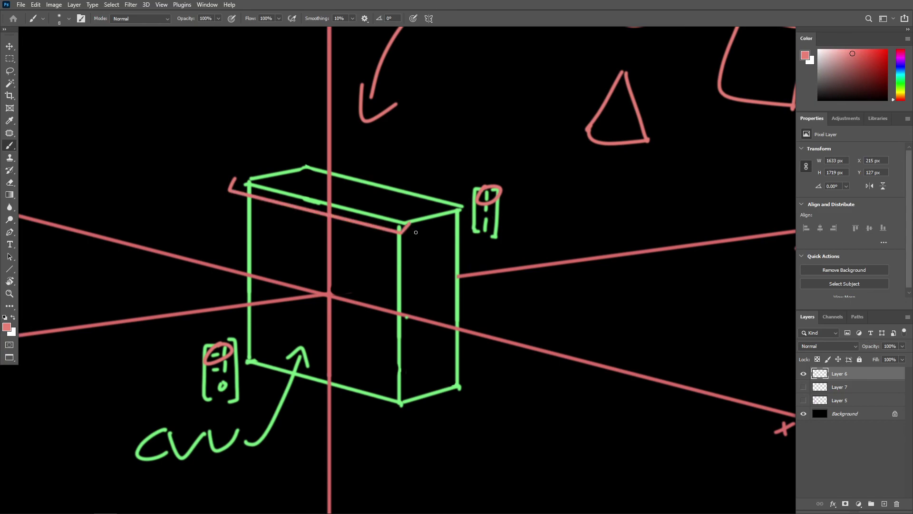
pyautogui.hotkey('ctrl', 'z')
pyautogui.hotkey('ctrl', 'z')
pyautogui.hotkey('ctrl', 'z')
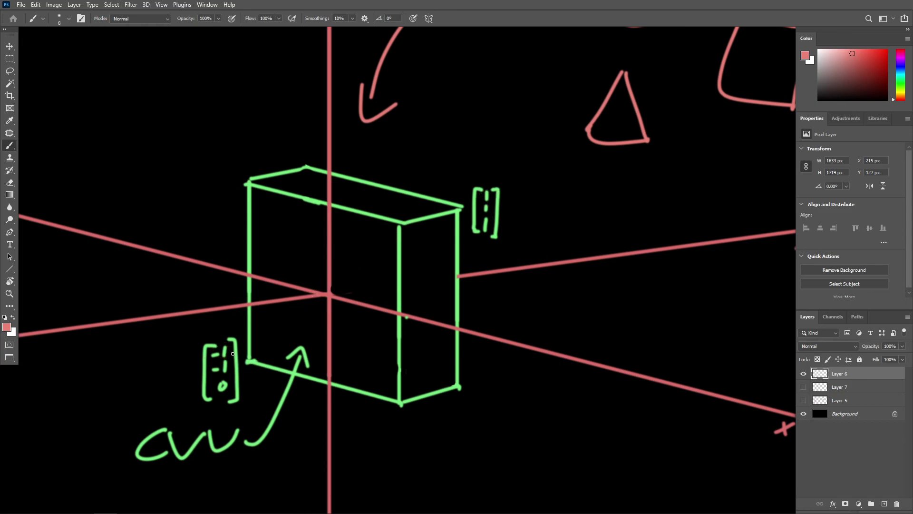
# - Circle the second component of both corner vectors in red, then undo both marks
pyautogui.moveTo(203, 380); pyautogui.dragTo(246, 372)
pyautogui.moveTo(478, 213); pyautogui.dragTo(495, 214)
pyautogui.hotkey('ctrl', 'z')
pyautogui.hotkey('ctrl', 'z')
# - Mark the third component of both corner vectors twice with temporary red strokes, then undo them
pyautogui.moveTo(212, 397); pyautogui.dragTo(230, 400)
pyautogui.moveTo(480, 234); pyautogui.dragTo(489, 249)
pyautogui.hotkey('ctrl', 'z')
pyautogui.hotkey('ctrl', 'z')
pyautogui.scroll(1, 561, 203)
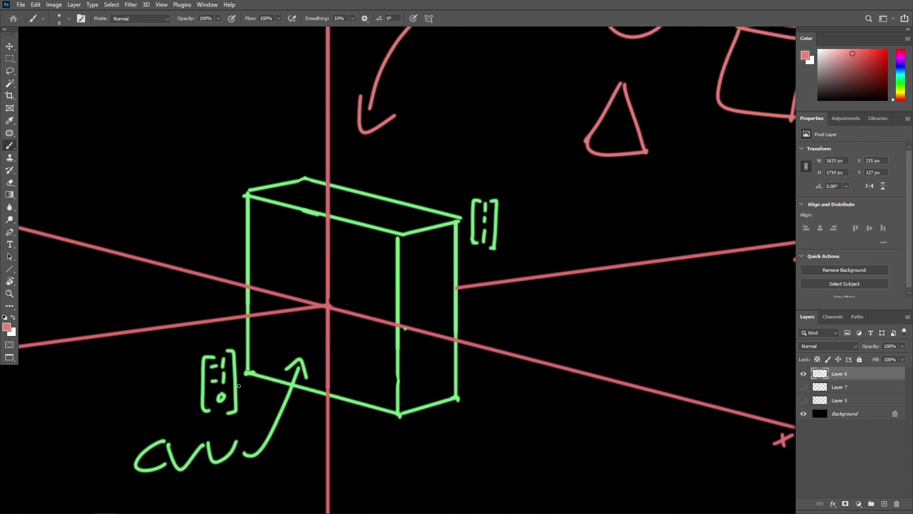
pyautogui.moveTo(216, 411); pyautogui.dragTo(233, 404)
pyautogui.moveTo(483, 250); pyautogui.dragTo(486, 249)
pyautogui.hotkey('ctrl', 'z')
pyautogui.keyDown('ctrl'); pyautogui.moveTo(529, 214); pyautogui.dragTo(516, 218); pyautogui.keyUp('ctrl')
pyautogui.moveTo(548, 155); pyautogui.dragTo(506, 208)
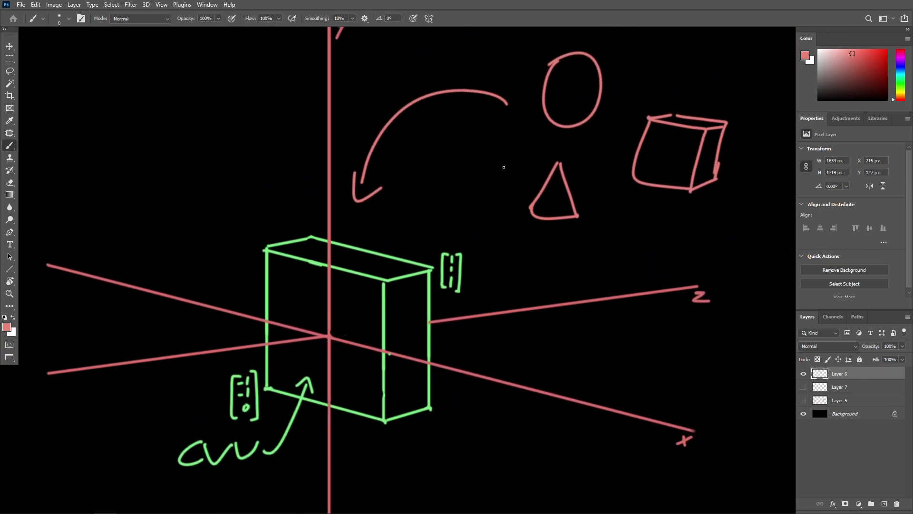
pyautogui.moveTo(484, 166); pyautogui.dragTo(463, 186)
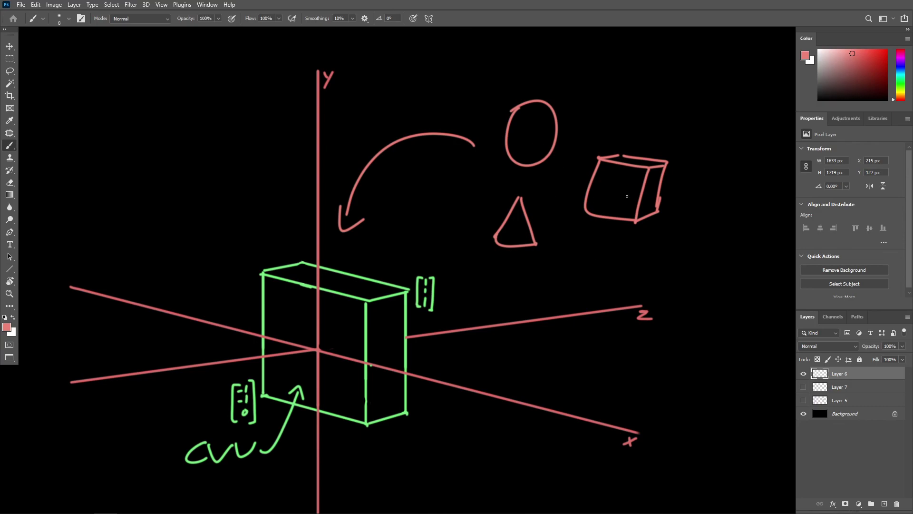
# - Outline the shapes with a temporary stroke and undo it, then draw a second curved arrow pointing into the green box
pyautogui.moveTo(693, 94)
pyautogui.mouseDown()
pyautogui.moveTo(479, 281)
pyautogui.moveTo(568, 106)
pyautogui.mouseUp()
pyautogui.hotkey('ctrl', 'z')
pyautogui.moveTo(387, 177)
pyautogui.mouseDown()
pyautogui.moveTo(328, 285)
pyautogui.moveTo(347, 287)
pyautogui.mouseUp()
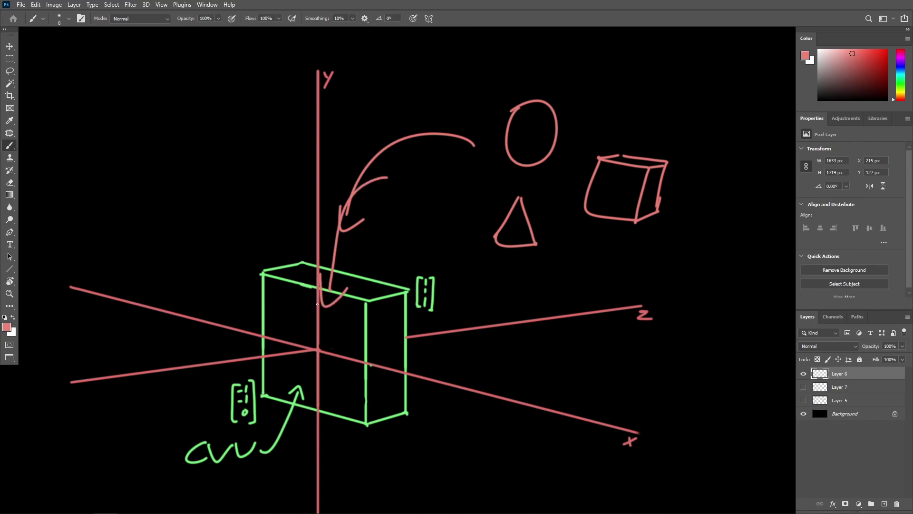